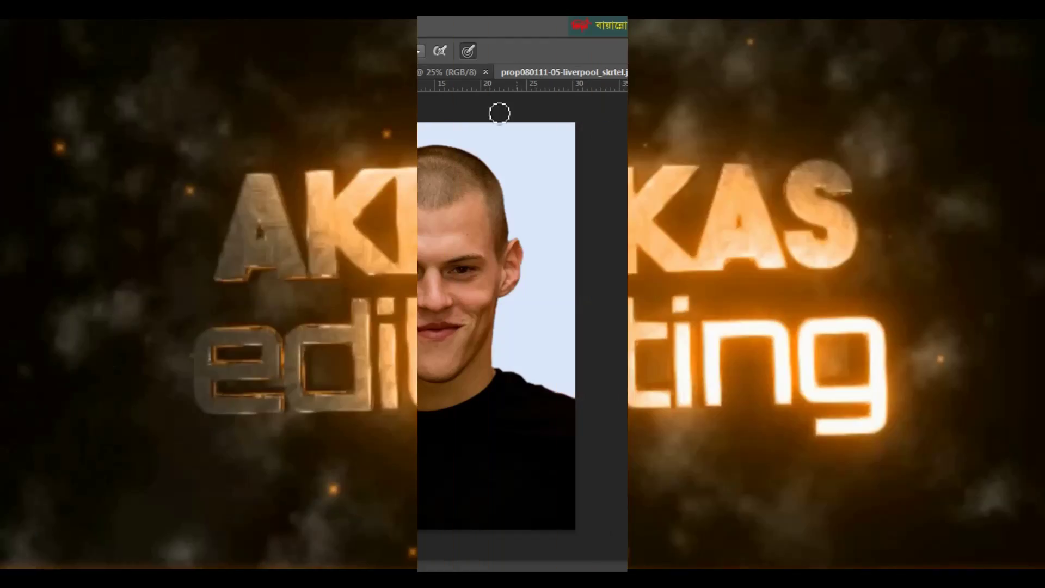
Copy the G-Dragon photo into the prop080111-05-liverpool_skrtel.jpg document as a new layer and lower it to expose the shaved head's top.
{"action": "key", "text": "ctrl+plus"}
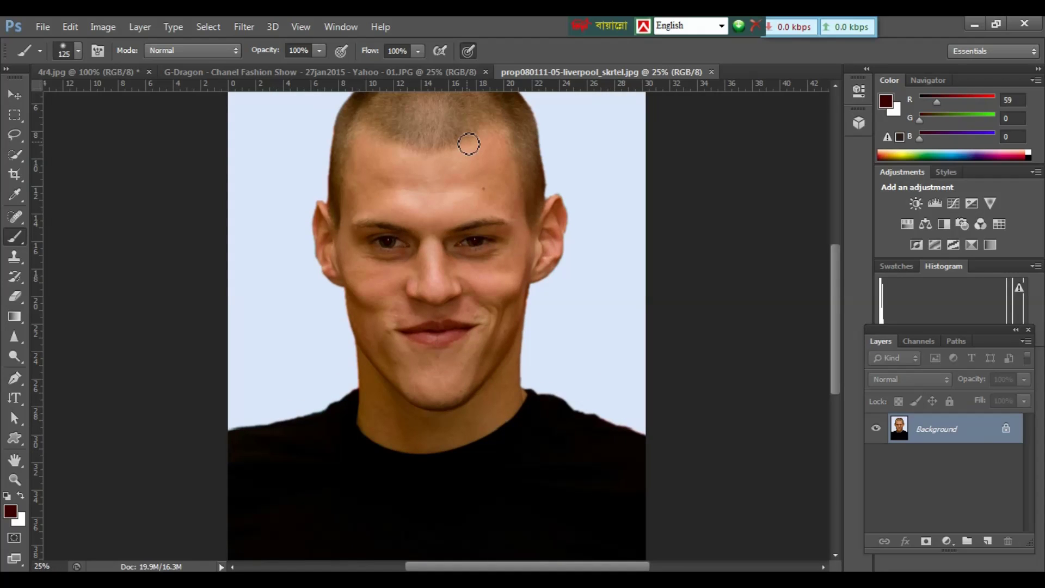
{"action": "scroll", "coordinate": [459, 218], "scroll_direction": "up", "scroll_amount": 3}
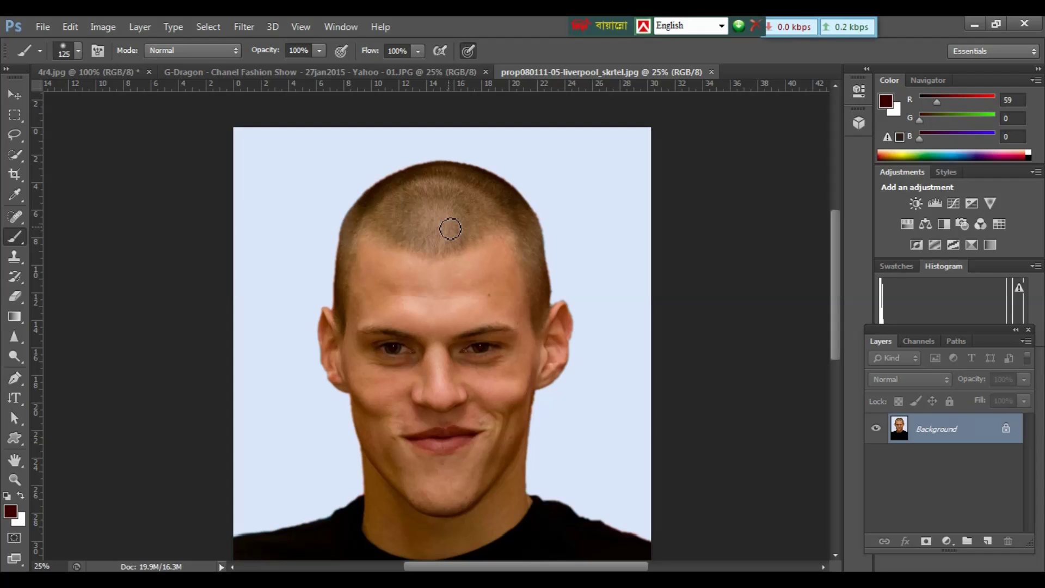
{"action": "left_click", "coordinate": [446, 74]}
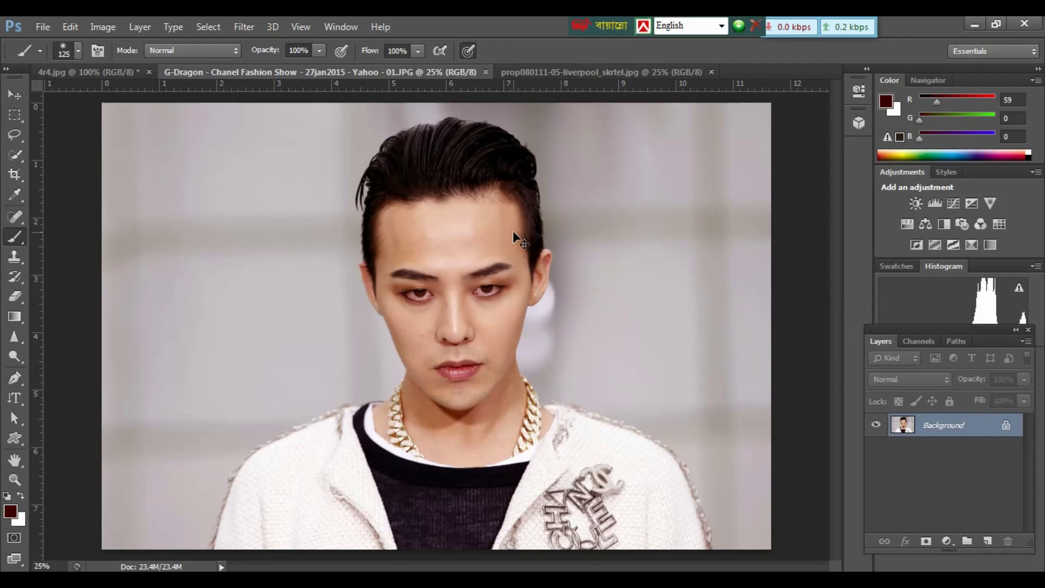
{"action": "key", "text": "ctrl+plus"}
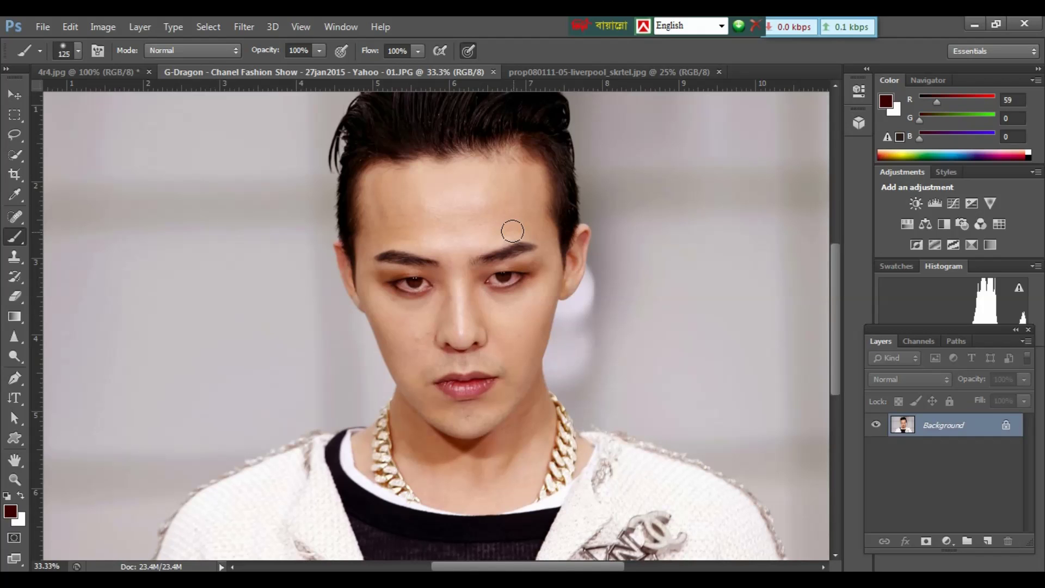
{"action": "key", "text": "ctrl+minus"}
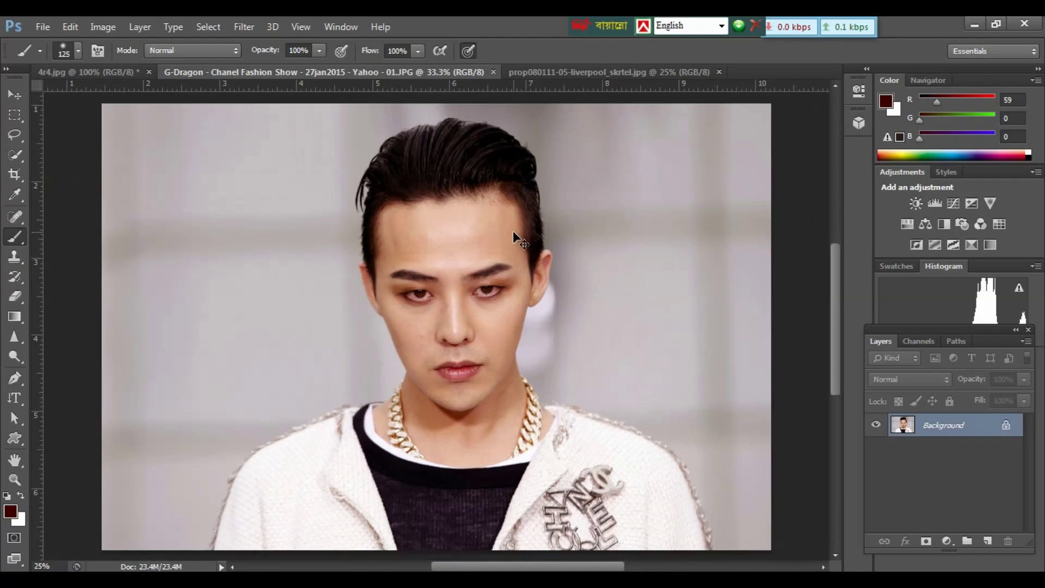
{"action": "key", "text": "ctrl+minus"}
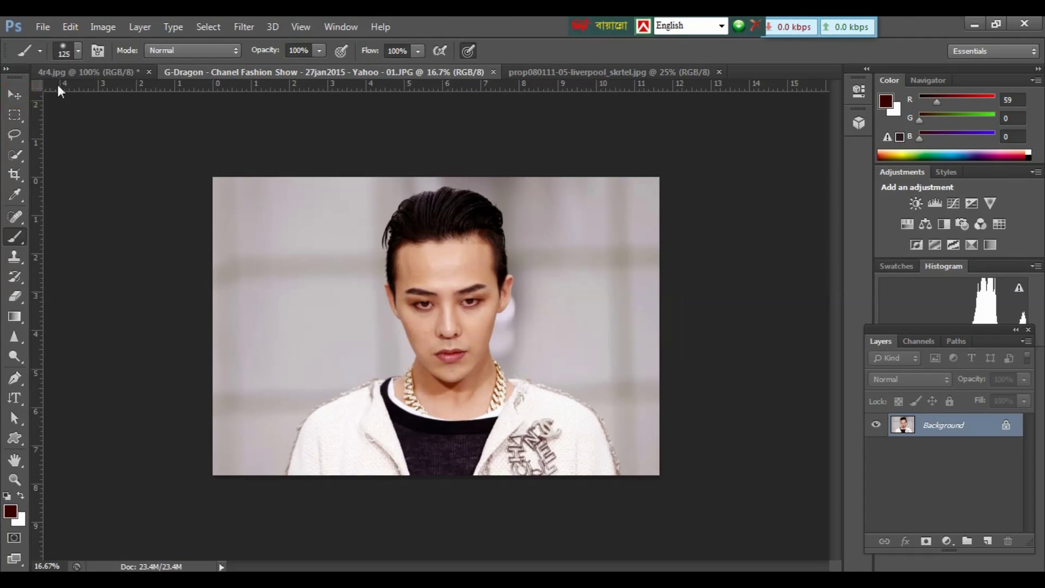
{"action": "key", "text": "v"}
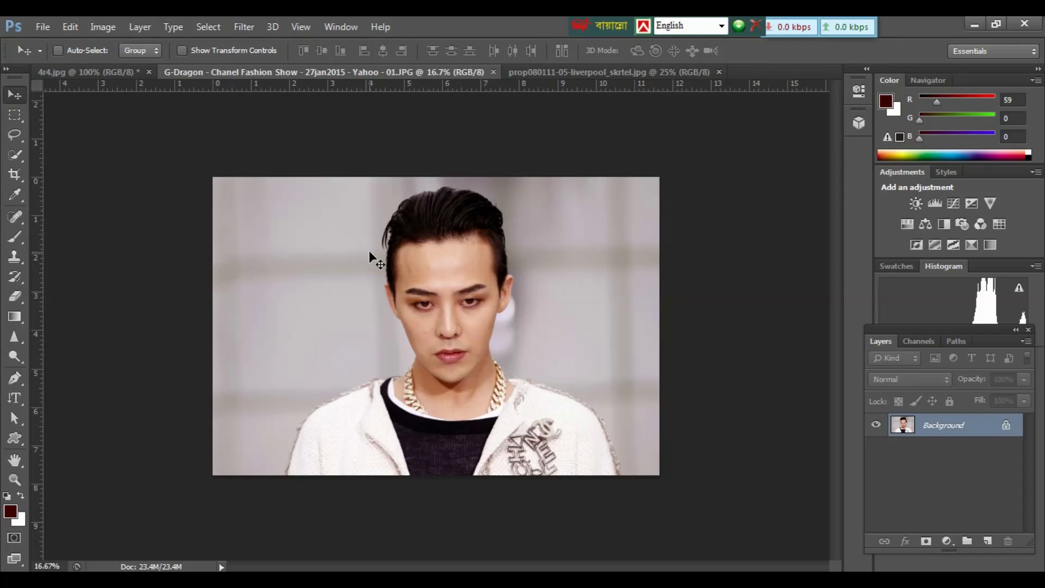
{"action": "left_click_drag", "start_coordinate": [369, 250], "coordinate": [335, 299]}
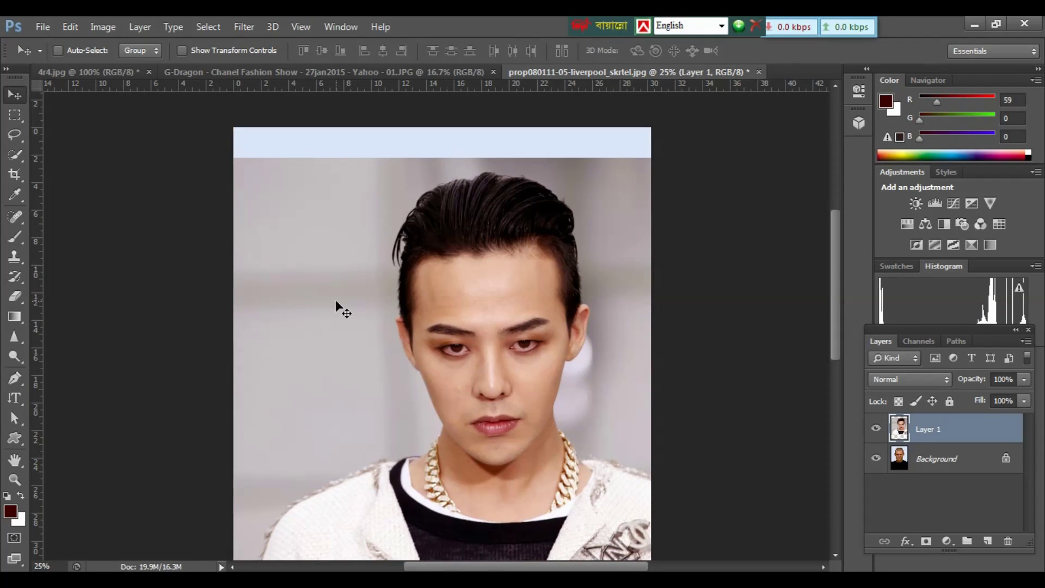
{"action": "key", "text": "ctrl+minus"}
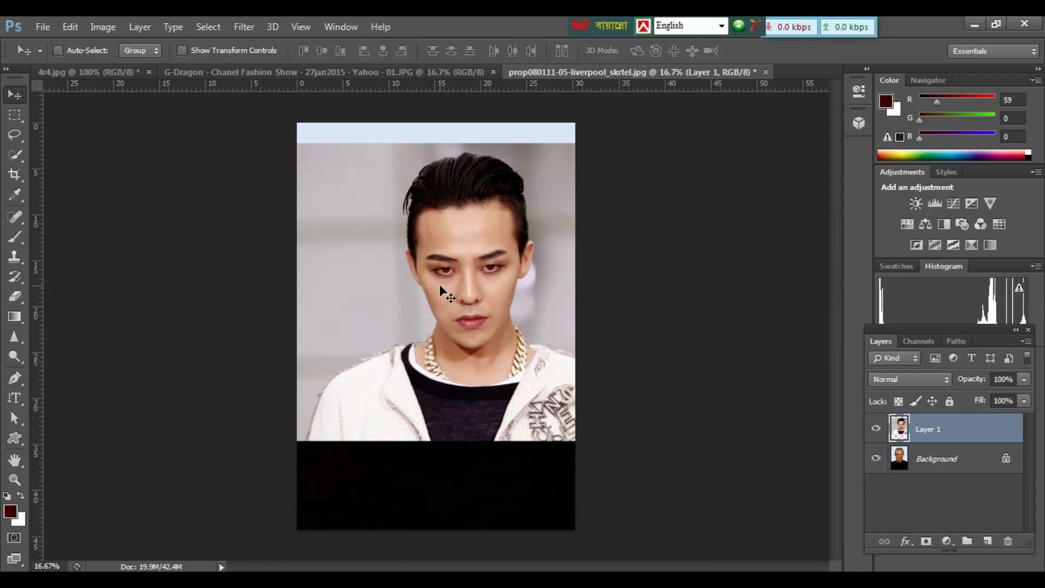
{"action": "left_click_drag", "start_coordinate": [440, 284], "coordinate": [430, 342]}
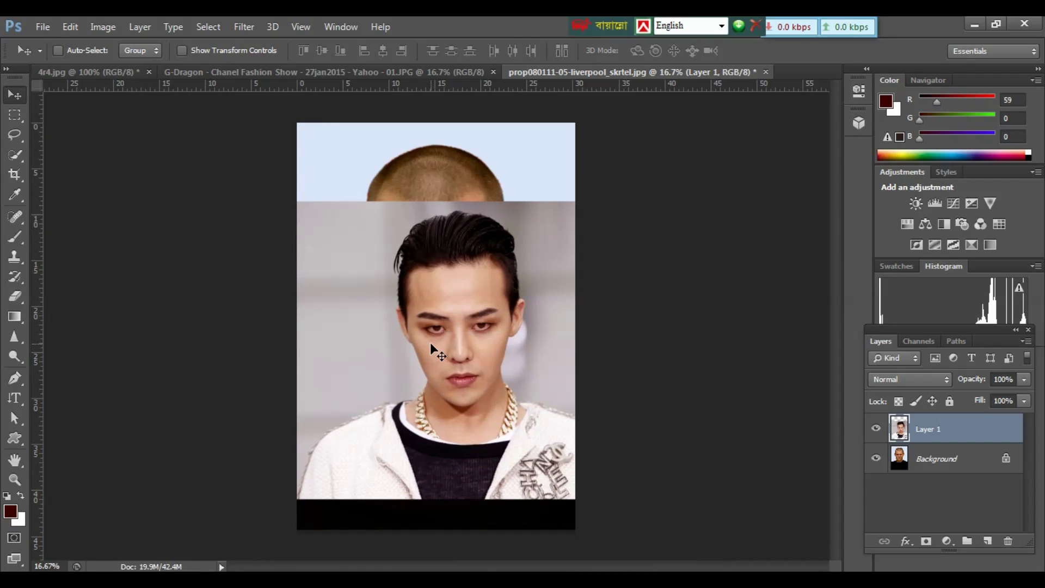
Draw a freehand Lasso selection around the dark hair on Layer 1, including the forehead above the eyebrows and part of the ears.
{"action": "key", "text": "ctrl+plus"}
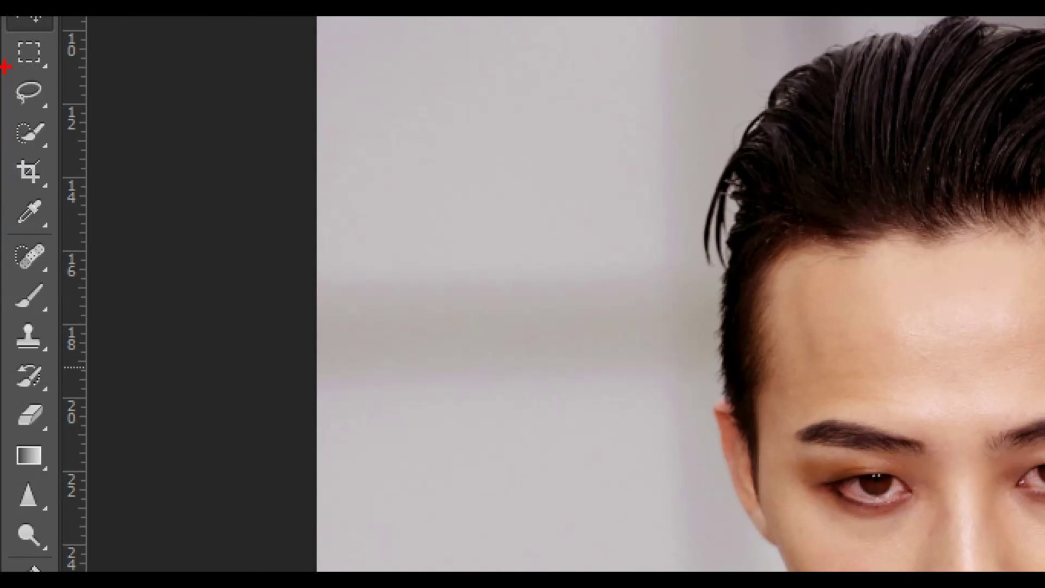
{"action": "mouse_move", "coordinate": [4, 66]}
{"action": "left_mouse_down"}
{"action": "mouse_move", "coordinate": [35, 109]}
{"action": "mouse_move", "coordinate": [49, 111]}
{"action": "left_mouse_up"}
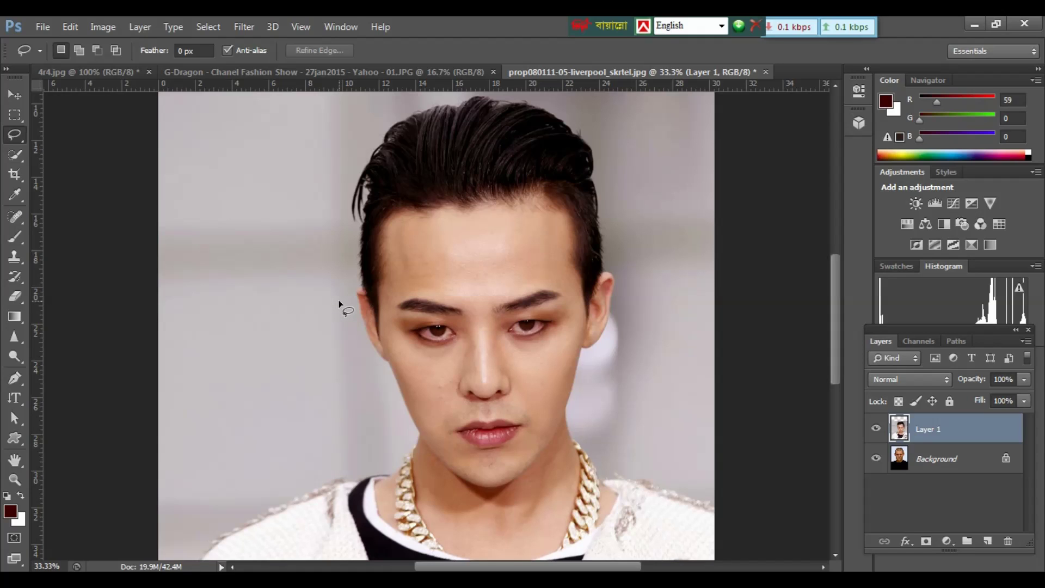
{"action": "mouse_move", "coordinate": [341, 299]}
{"action": "left_mouse_down"}
{"action": "mouse_move", "coordinate": [374, 347]}
{"action": "mouse_move", "coordinate": [388, 346]}
{"action": "mouse_move", "coordinate": [391, 302]}
{"action": "mouse_move", "coordinate": [463, 265]}
{"action": "mouse_move", "coordinate": [547, 276]}
{"action": "mouse_move", "coordinate": [598, 327]}
{"action": "mouse_move", "coordinate": [614, 302]}
{"action": "left_mouse_up"}
{"action": "mouse_move", "coordinate": [619, 197]}
{"action": "left_mouse_down"}
{"action": "mouse_move", "coordinate": [598, 88]}
{"action": "mouse_move", "coordinate": [496, 88]}
{"action": "mouse_move", "coordinate": [347, 133]}
{"action": "mouse_move", "coordinate": [340, 298]}
{"action": "left_mouse_up"}
{"action": "key", "text": "ctrl+minus"}
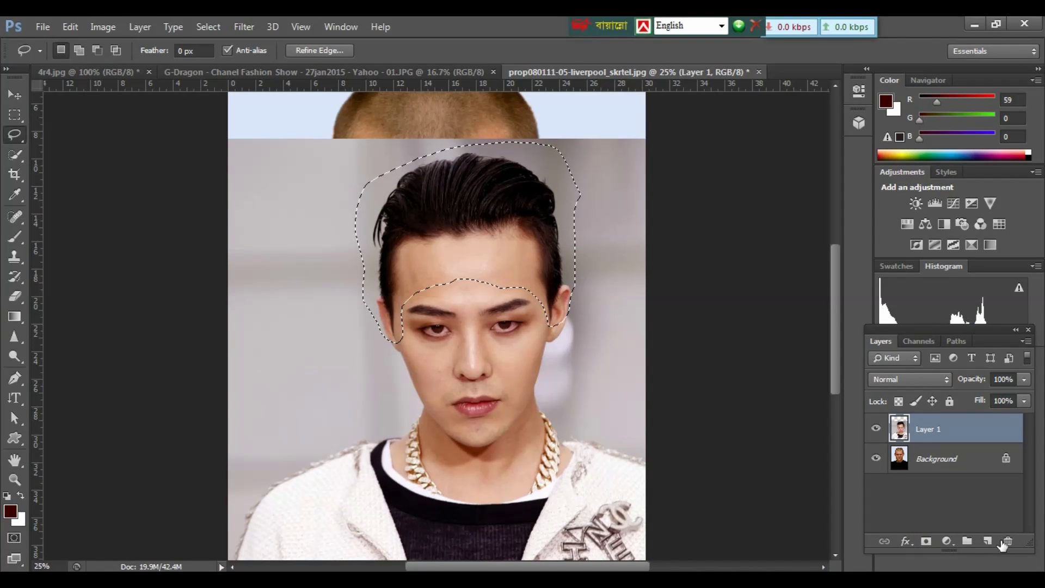
Mask Layer 1 to the hair selection and convert the masked layer to a smart object.
{"action": "left_click", "coordinate": [926, 540]}
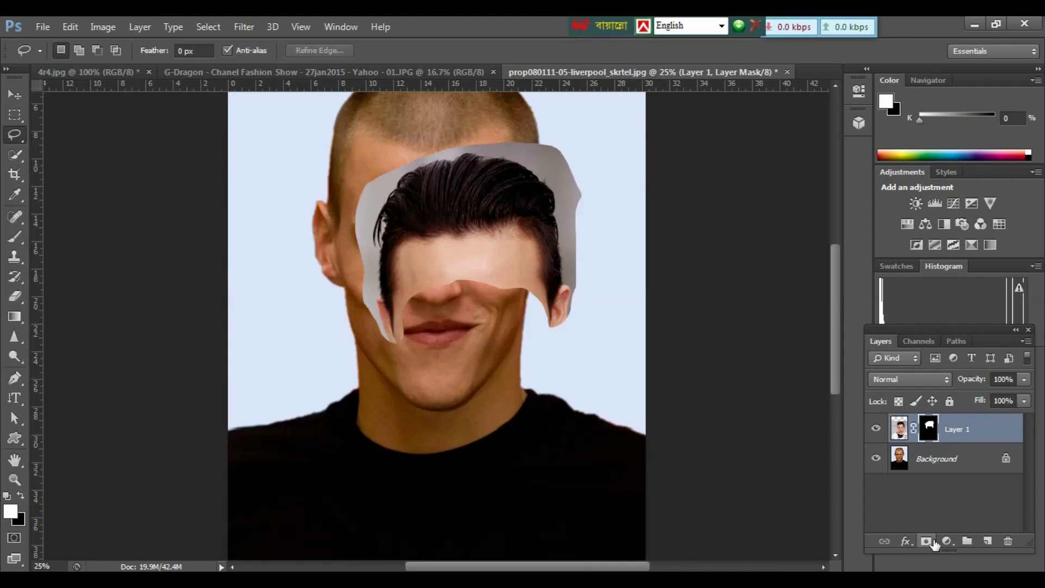
{"action": "left_click", "coordinate": [926, 541]}
{"action": "key", "text": "ctrl+z"}
{"action": "key", "text": "ctrl+minus"}
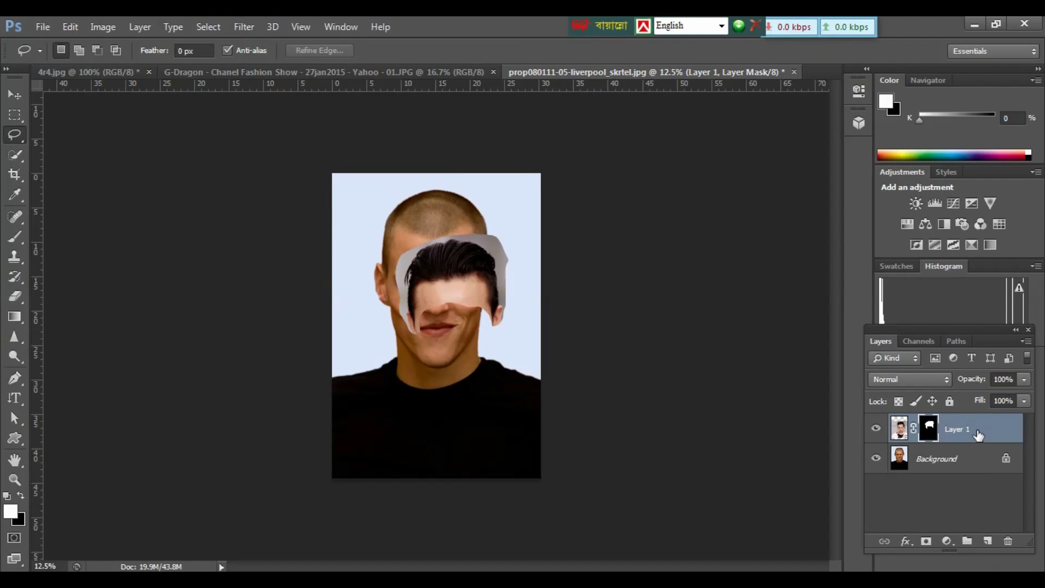
{"action": "right_click", "coordinate": [978, 434]}
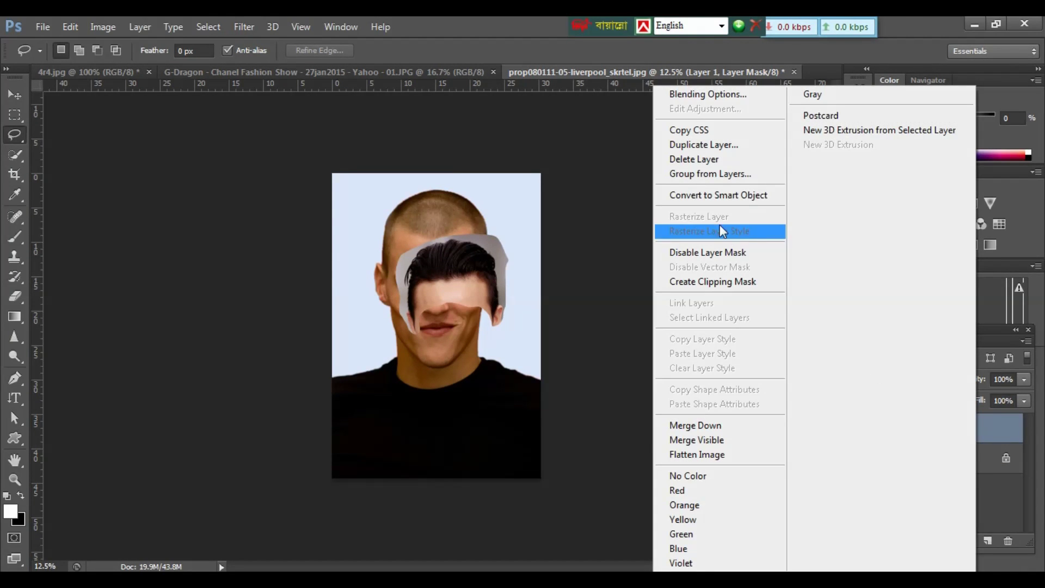
{"action": "left_click", "coordinate": [708, 195]}
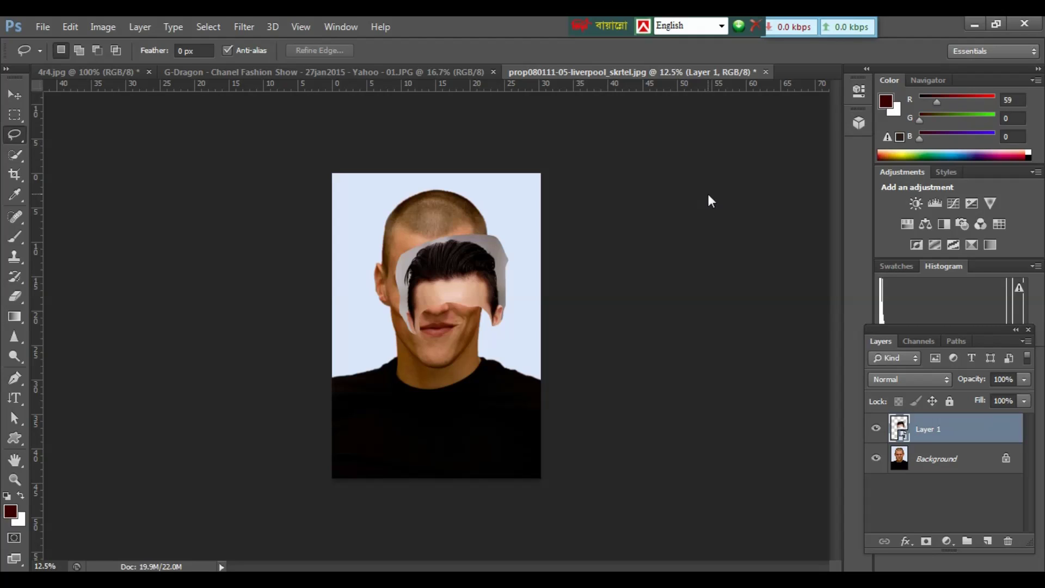
Free-transform the hair cutout, scaling it proportionally to 117.19% and placing it over the shaved head just above the eyes.
{"action": "key", "text": "ctrl+t"}
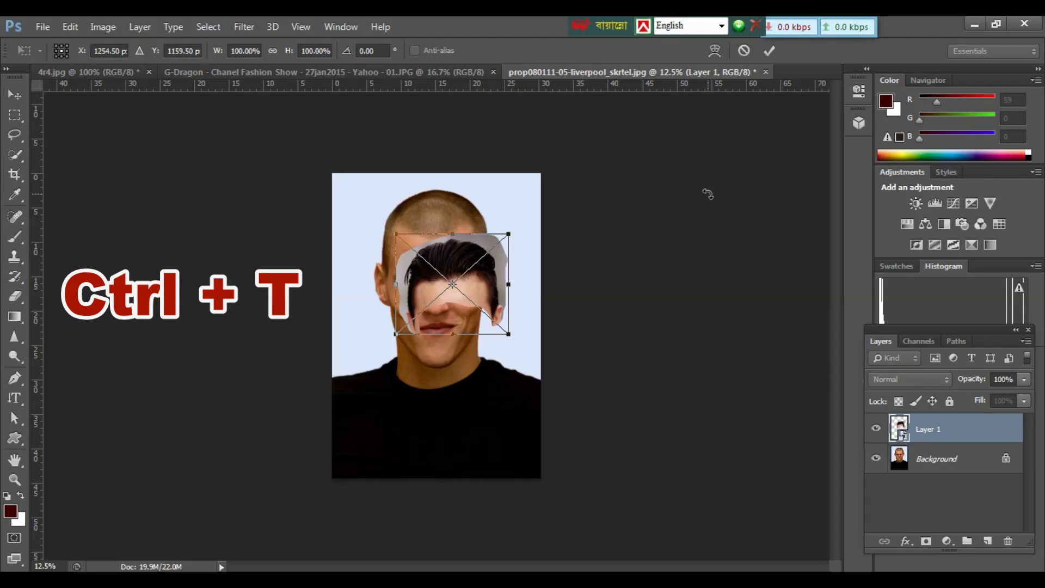
{"action": "key", "text": "ctrl+plus"}
{"action": "key", "text": "ctrl+plus"}
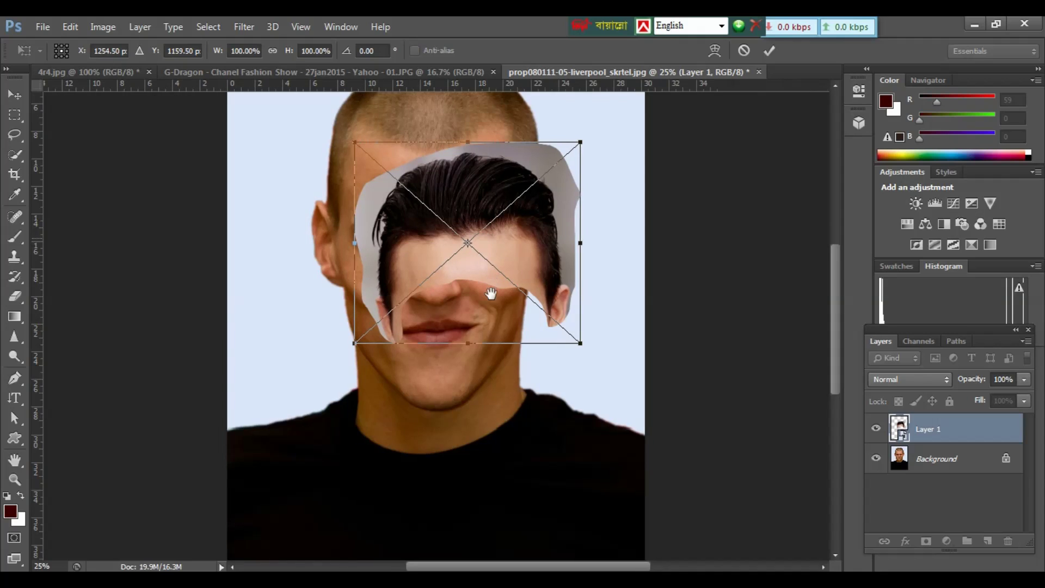
{"action": "mouse_move", "coordinate": [489, 240]}
{"action": "left_mouse_down"}
{"action": "mouse_move", "coordinate": [491, 296]}
{"action": "mouse_move", "coordinate": [481, 216]}
{"action": "mouse_move", "coordinate": [499, 252]}
{"action": "mouse_move", "coordinate": [474, 233]}
{"action": "left_mouse_up"}
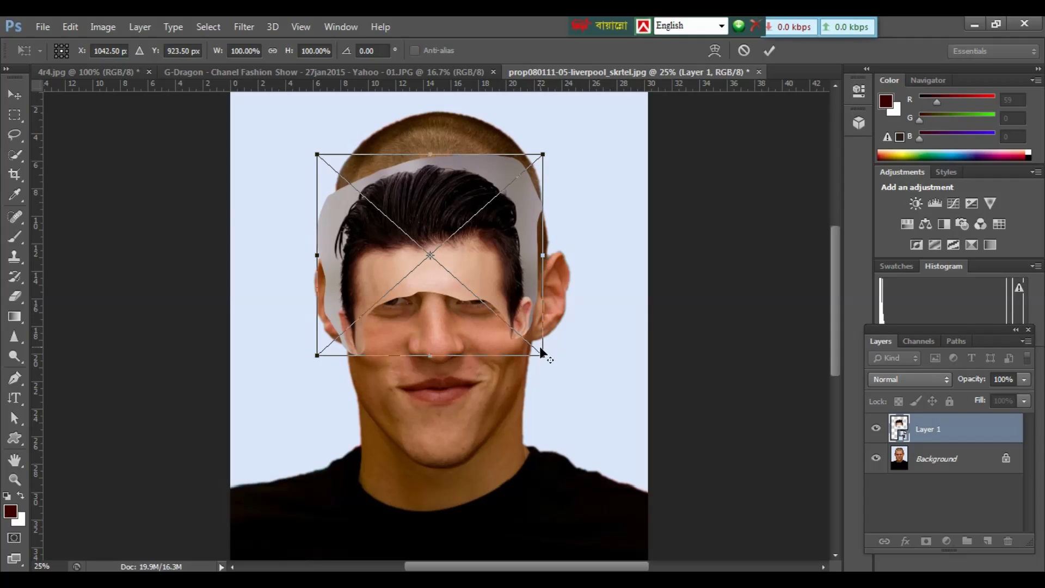
{"action": "left_click_drag", "start_coordinate": [537, 349], "coordinate": [562, 372]}
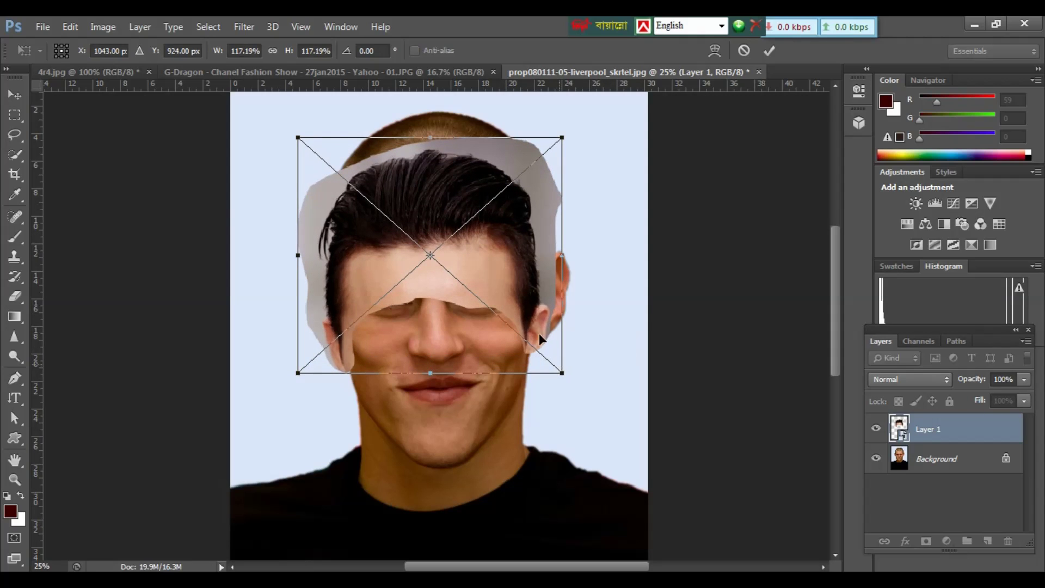
{"action": "left_click_drag", "start_coordinate": [489, 238], "coordinate": [488, 292]}
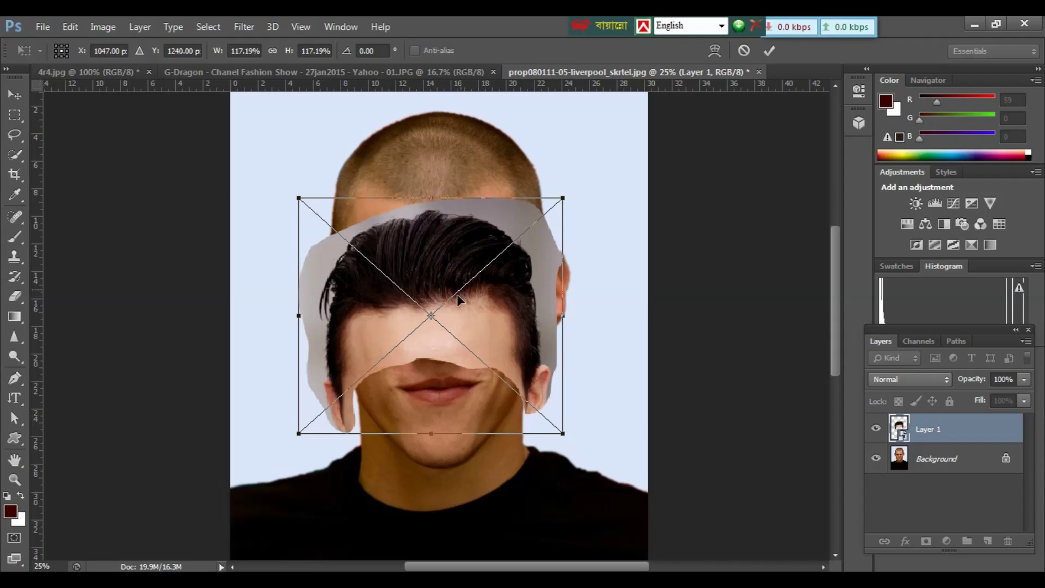
{"action": "left_click_drag", "start_coordinate": [457, 270], "coordinate": [462, 175]}
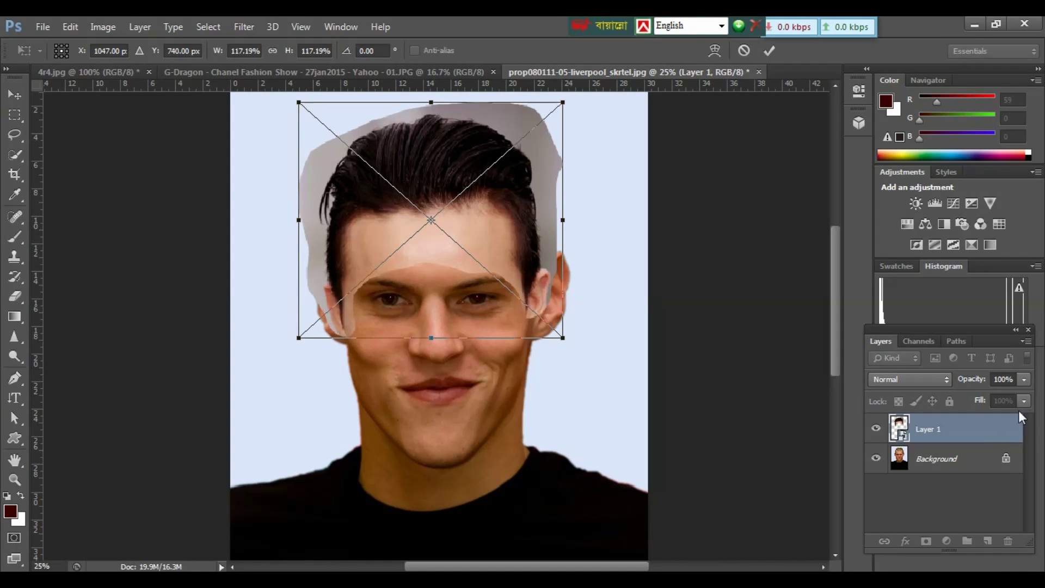
Set the hair layer's opacity to 58% and stretch the cutout to 125.66% width and 128.87% height to fit the head beneath.
{"action": "left_click", "coordinate": [1023, 379]}
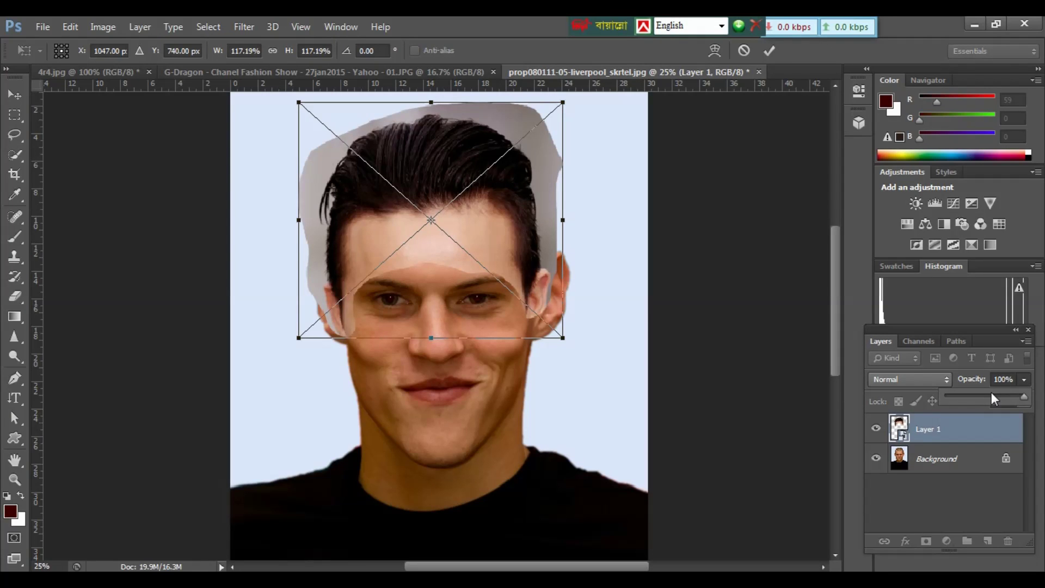
{"action": "left_click", "coordinate": [992, 397]}
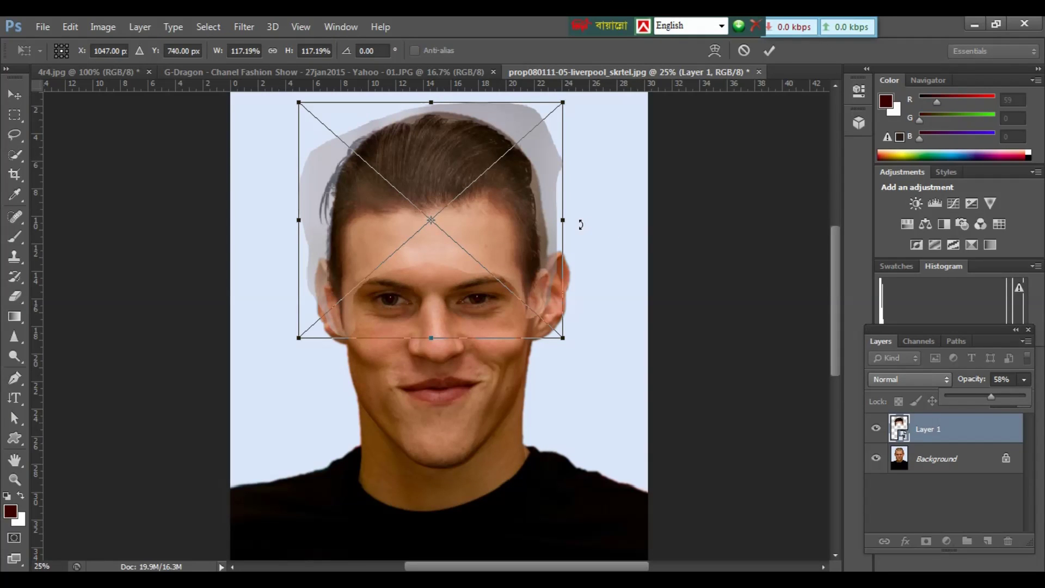
{"action": "left_click", "coordinate": [563, 220]}
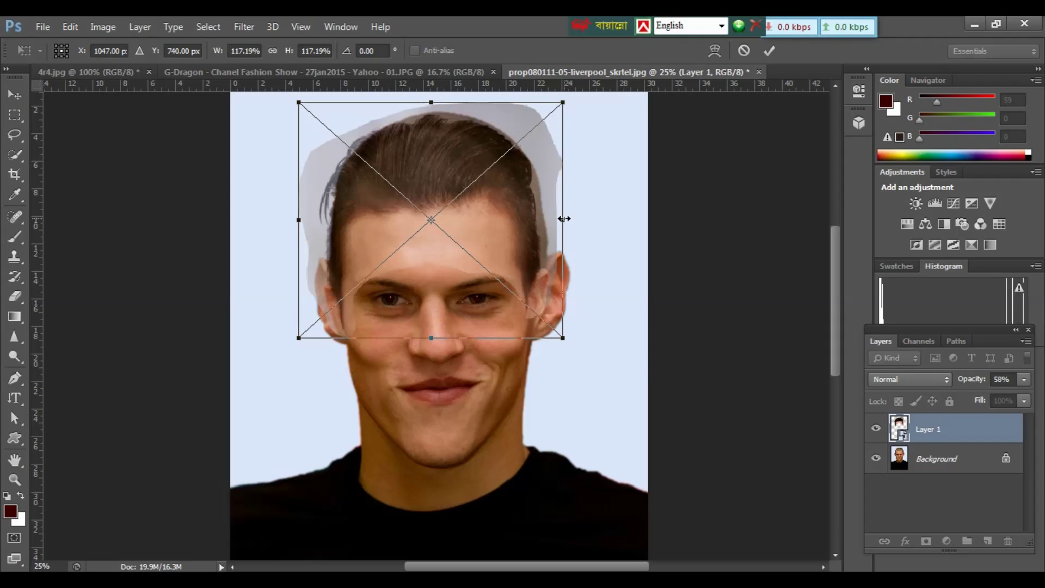
{"action": "left_click_drag", "start_coordinate": [562, 220], "coordinate": [580, 217]}
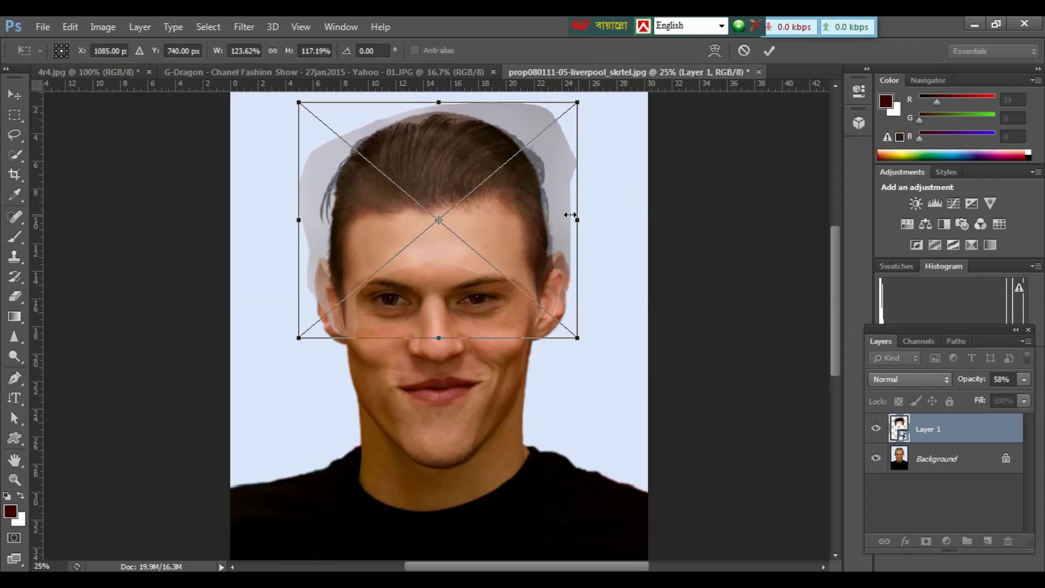
{"action": "left_click_drag", "start_coordinate": [298, 220], "coordinate": [294, 219]}
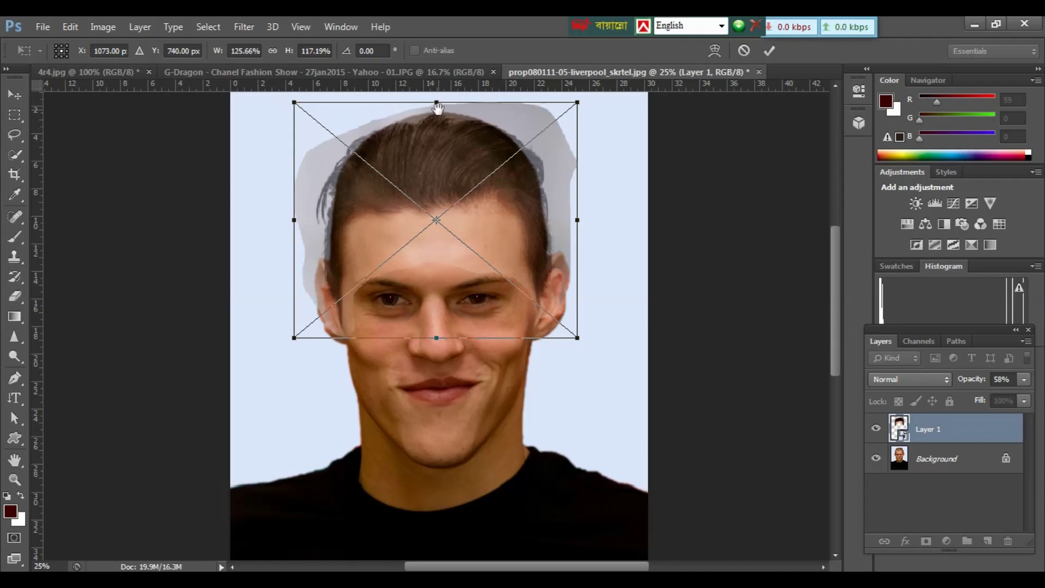
{"action": "scroll", "coordinate": [439, 109], "scroll_direction": "up", "scroll_amount": 2}
{"action": "left_click_drag", "start_coordinate": [439, 140], "coordinate": [434, 114]}
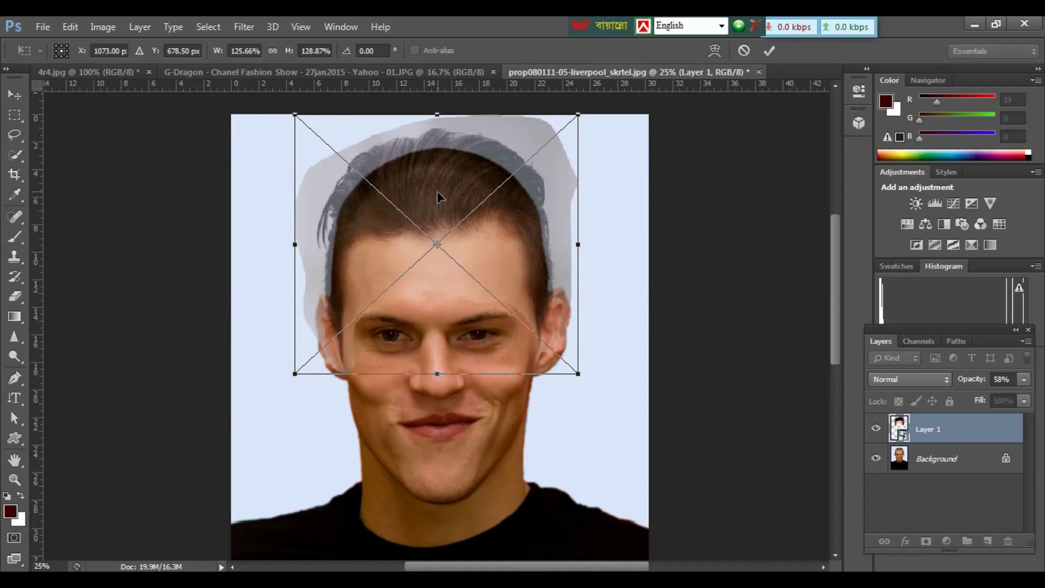
{"action": "left_click_drag", "start_coordinate": [436, 189], "coordinate": [438, 192]}
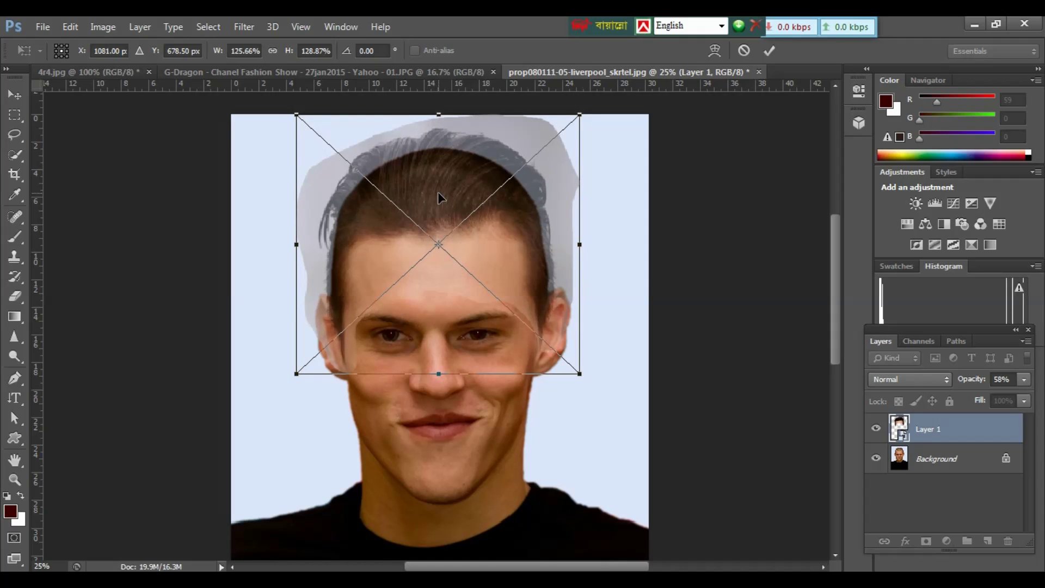
Warp the hair cutout so its hairline, sides and ears follow the head beneath, and apply the transformation.
{"action": "right_click", "coordinate": [508, 246]}
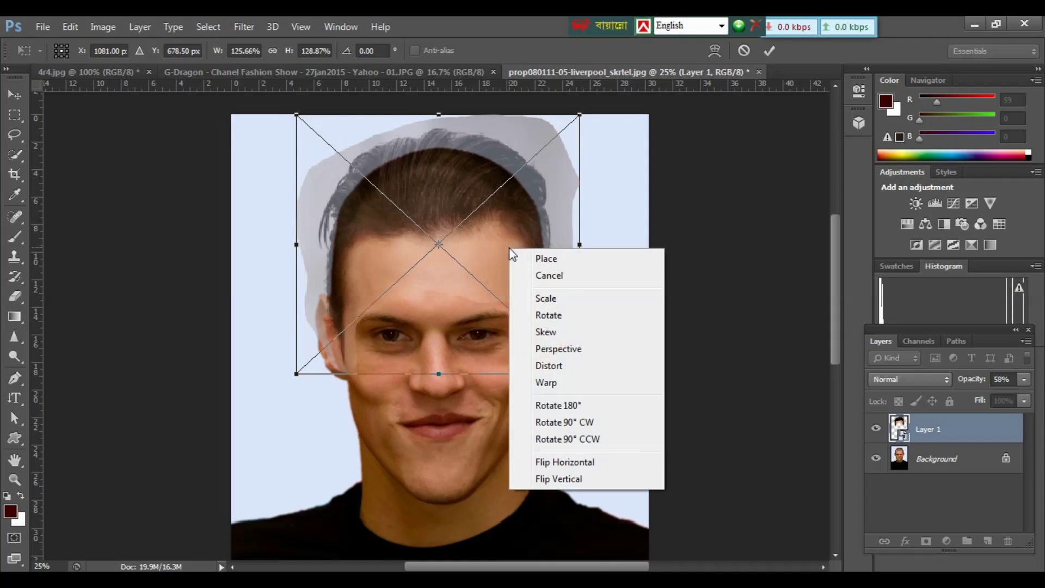
{"action": "left_click", "coordinate": [542, 383]}
{"action": "left_click_drag", "start_coordinate": [547, 293], "coordinate": [548, 288]}
{"action": "left_click_drag", "start_coordinate": [448, 230], "coordinate": [448, 242]}
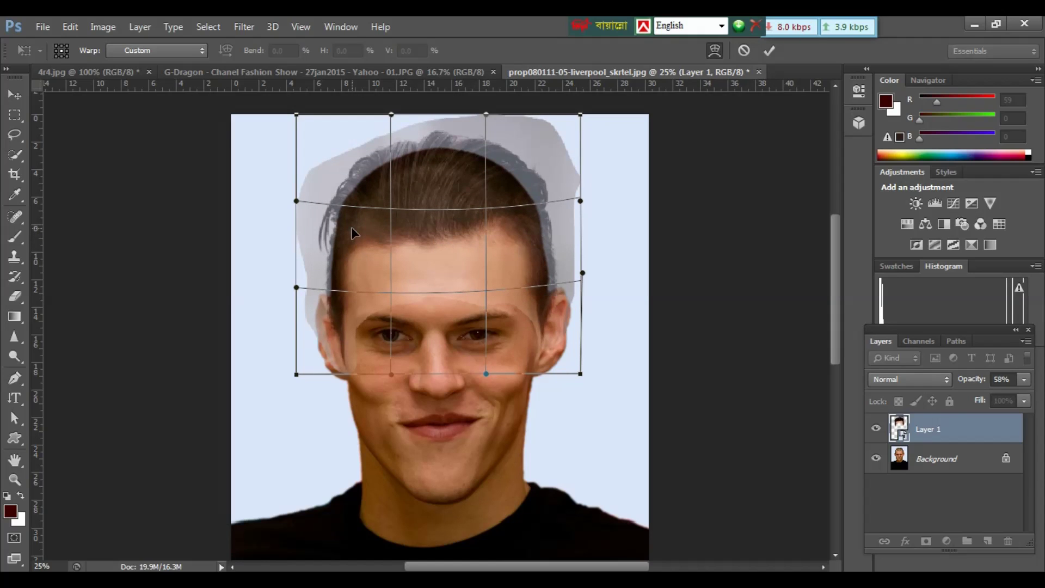
{"action": "left_click_drag", "start_coordinate": [350, 227], "coordinate": [351, 223]}
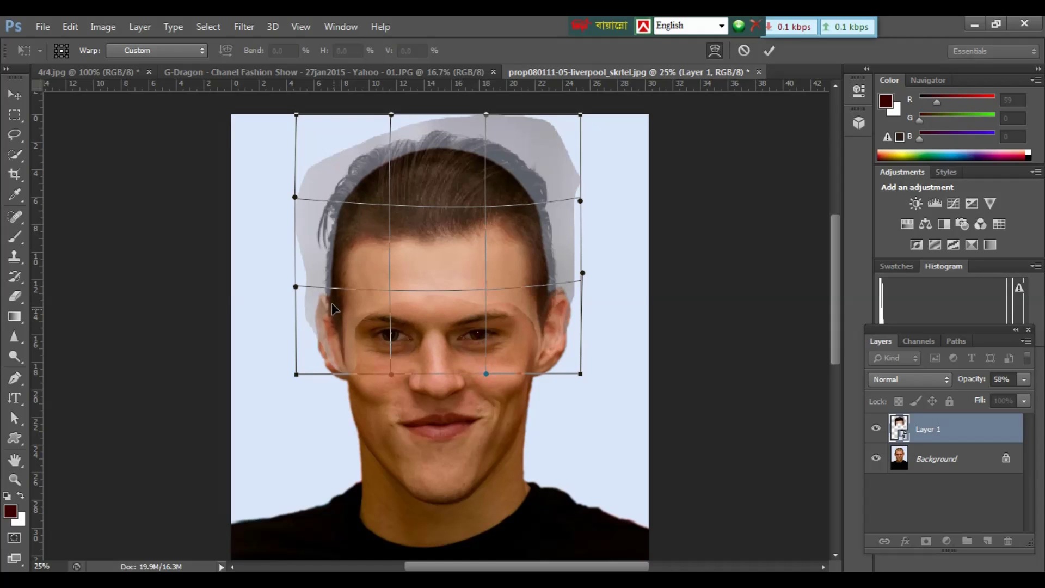
{"action": "key", "text": "ctrl+z"}
{"action": "left_click_drag", "start_coordinate": [334, 307], "coordinate": [332, 299]}
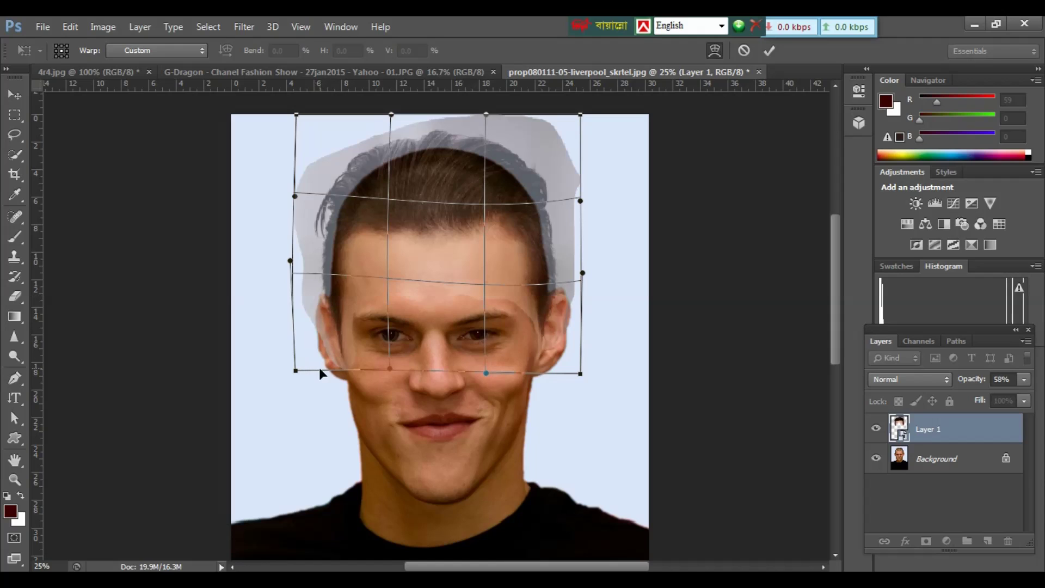
{"action": "left_click_drag", "start_coordinate": [296, 371], "coordinate": [296, 363]}
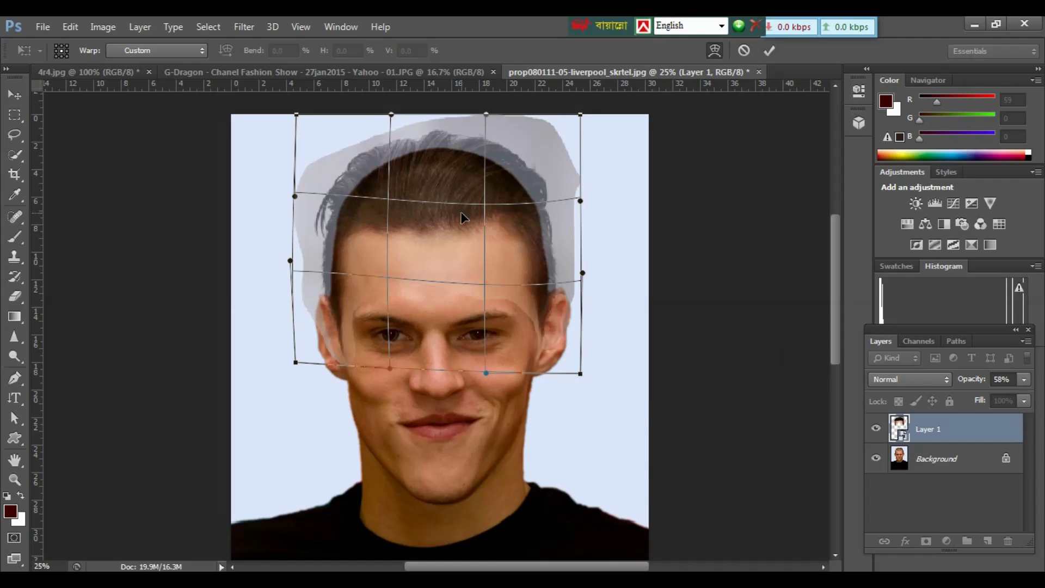
{"action": "left_click_drag", "start_coordinate": [462, 217], "coordinate": [462, 224]}
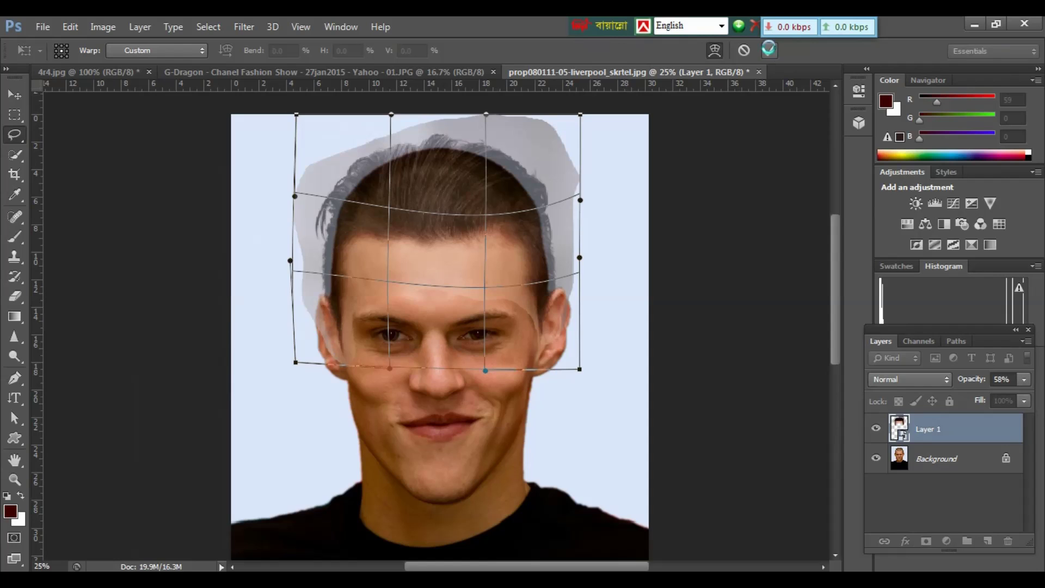
{"action": "left_click", "coordinate": [769, 49]}
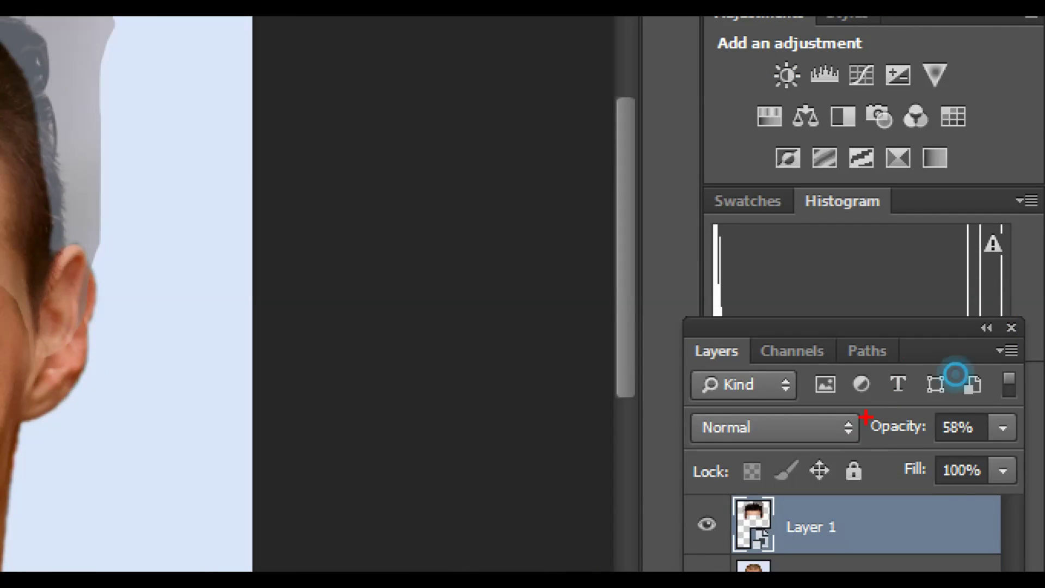
Set the hair layer's opacity to 100%.
{"action": "left_click_drag", "start_coordinate": [865, 418], "coordinate": [1025, 460]}
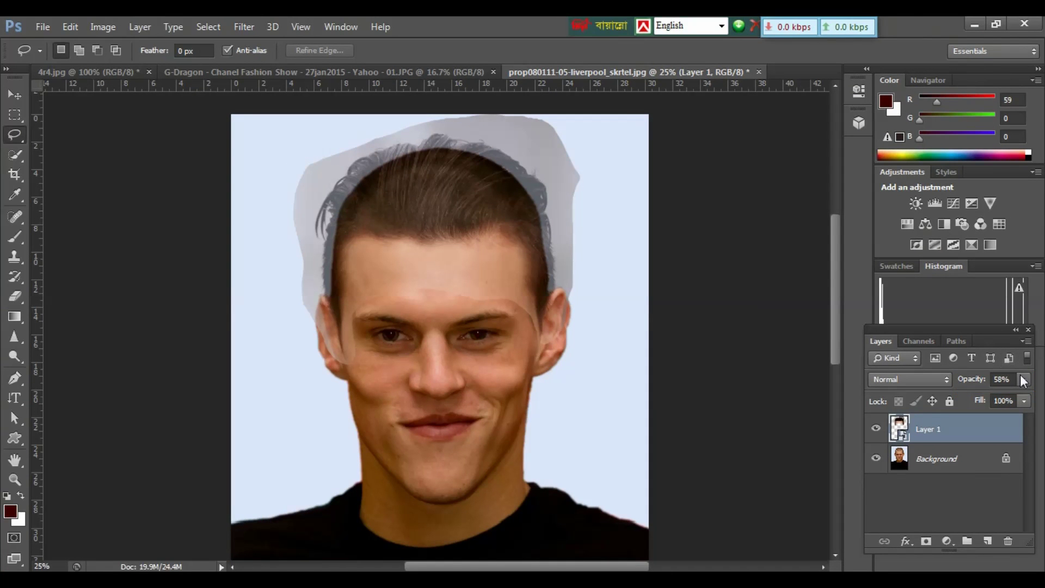
{"action": "left_click", "coordinate": [1023, 381]}
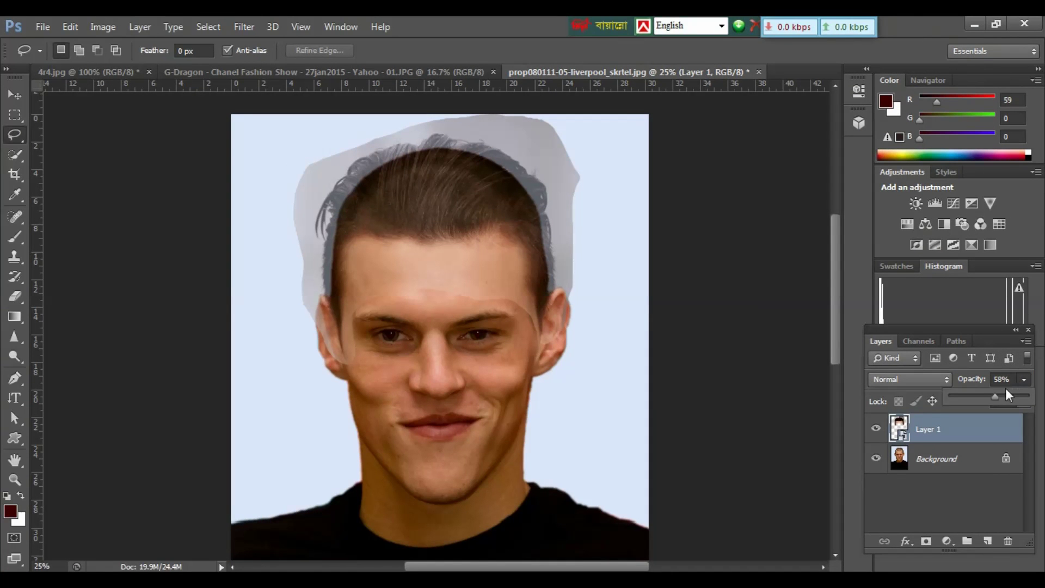
{"action": "left_click_drag", "start_coordinate": [997, 394], "coordinate": [1041, 402]}
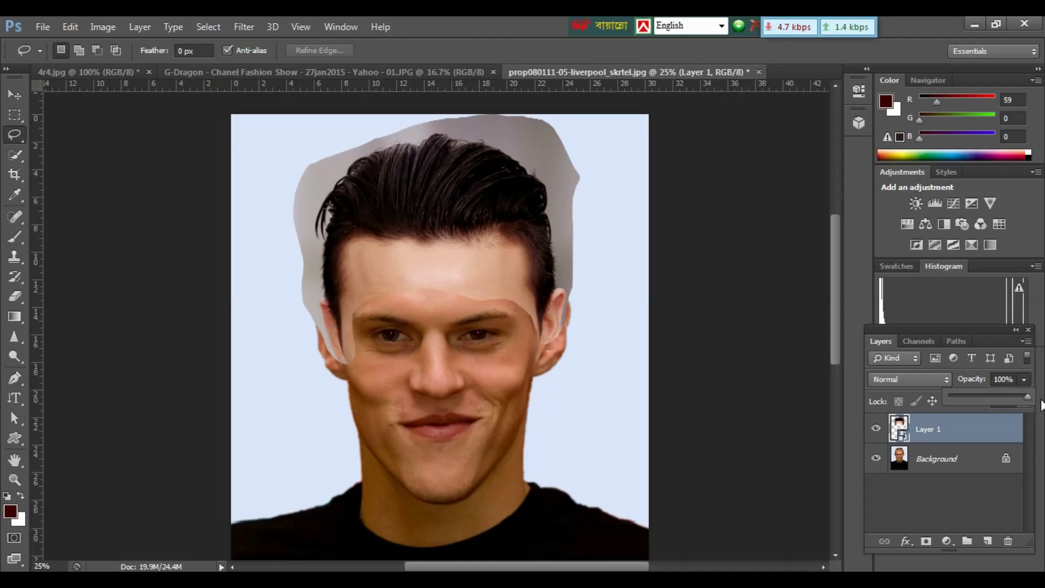
Add a Selective Color adjustment clipped to Layer 1 and tune its colors so the pasted forehead matches the face's skin tone.
{"action": "key", "text": "ctrl+plus"}
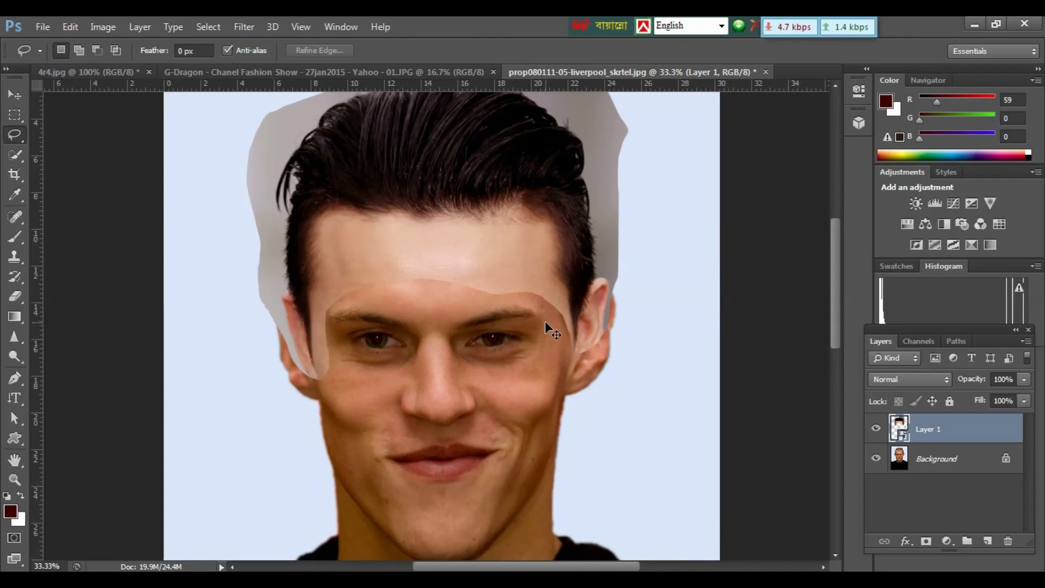
{"action": "key", "text": "ctrl+plus"}
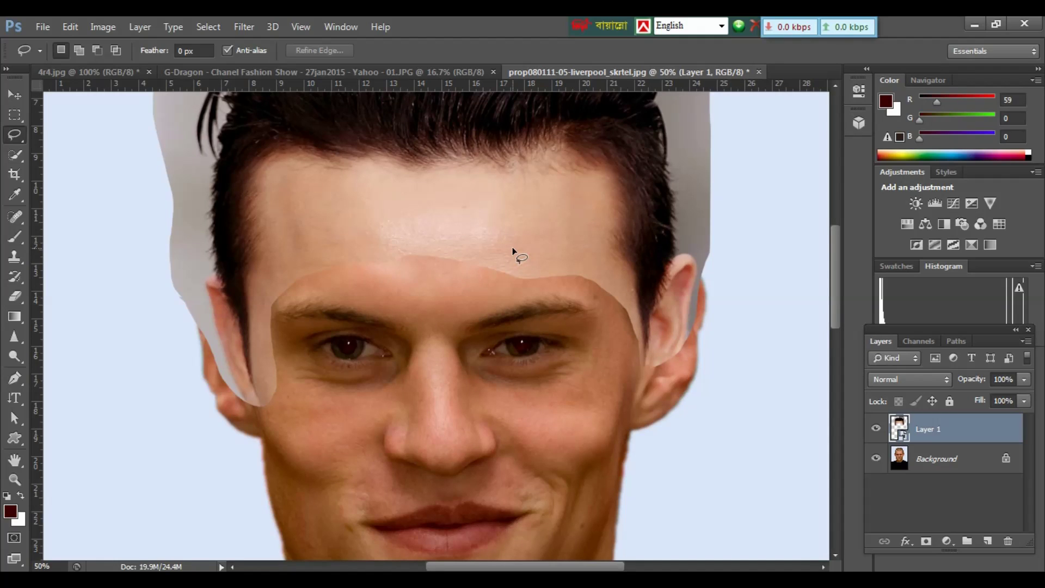
{"action": "key", "text": "ctrl+minus"}
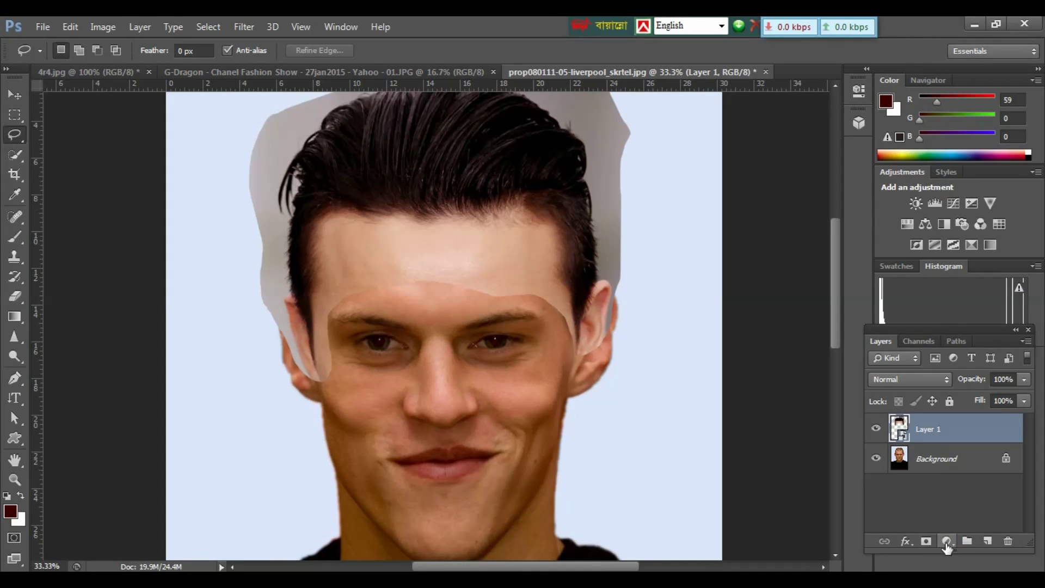
{"action": "left_click", "coordinate": [948, 540]}
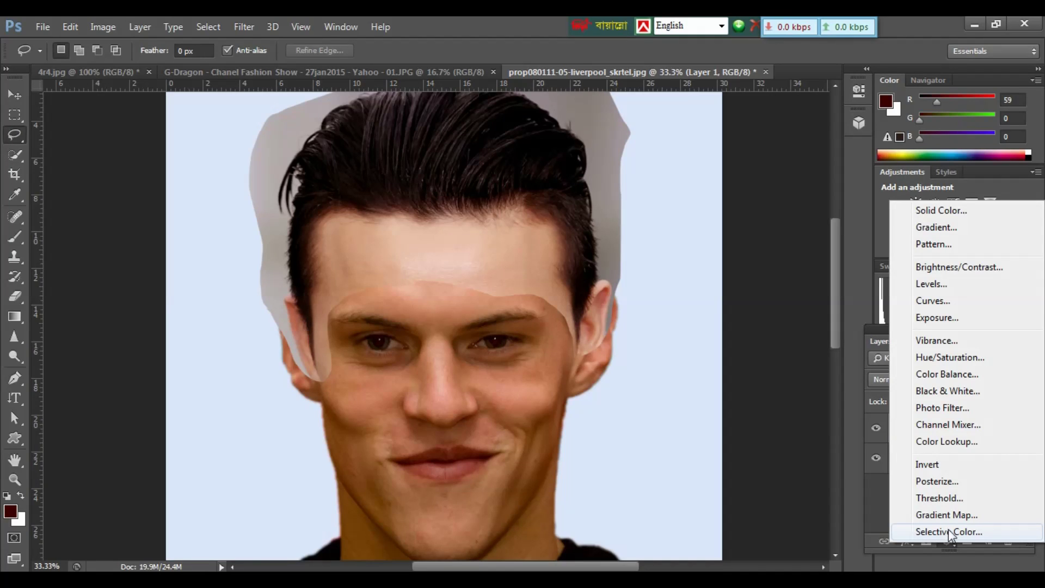
{"action": "left_click", "coordinate": [955, 530]}
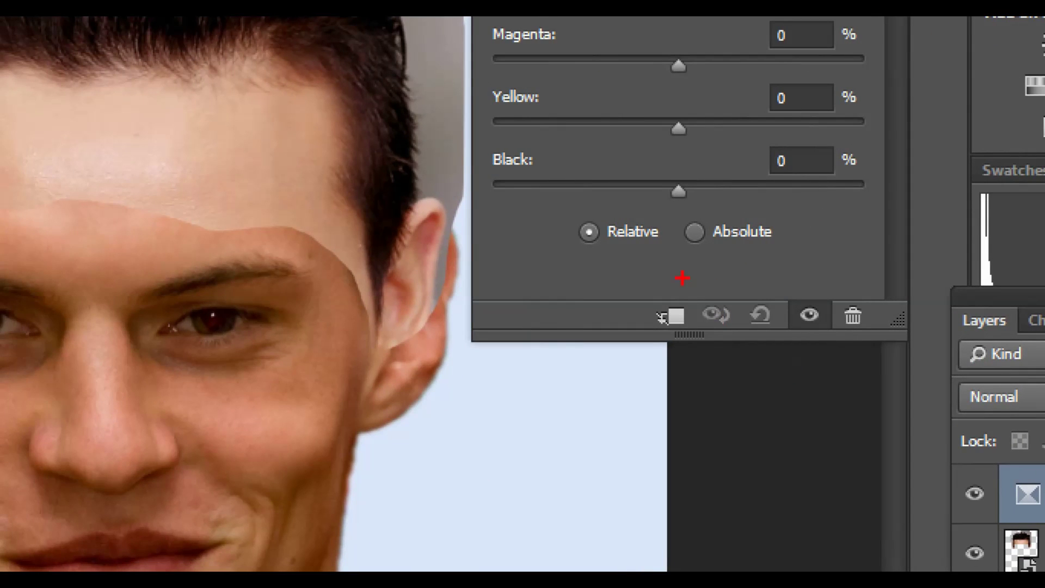
{"action": "mouse_move", "coordinate": [648, 288]}
{"action": "left_mouse_down"}
{"action": "mouse_move", "coordinate": [664, 326]}
{"action": "mouse_move", "coordinate": [696, 335]}
{"action": "left_mouse_up"}
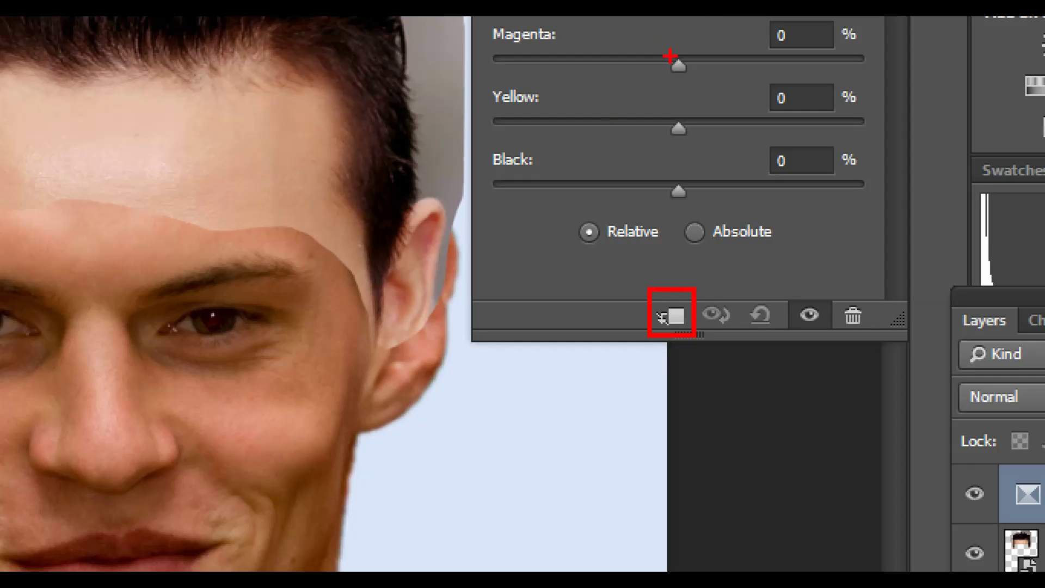
{"action": "key", "text": "Escape"}
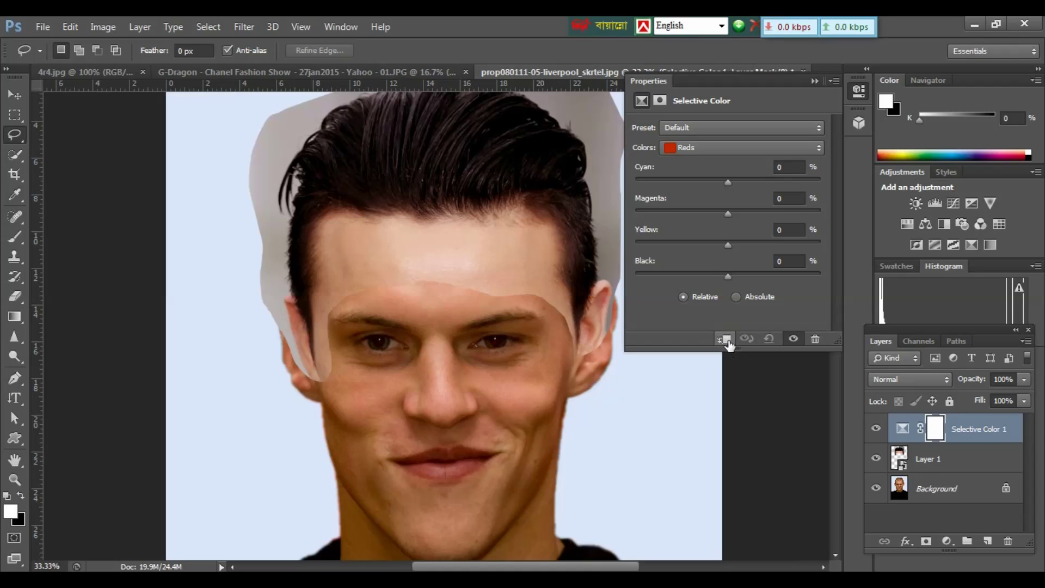
{"action": "left_click", "coordinate": [727, 340]}
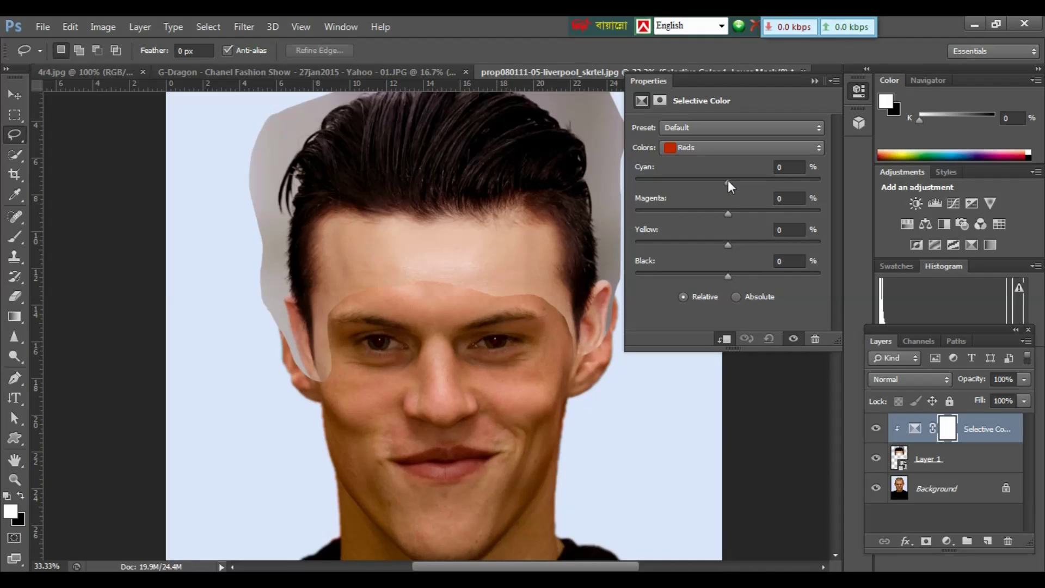
{"action": "left_click_drag", "start_coordinate": [727, 182], "coordinate": [772, 212]}
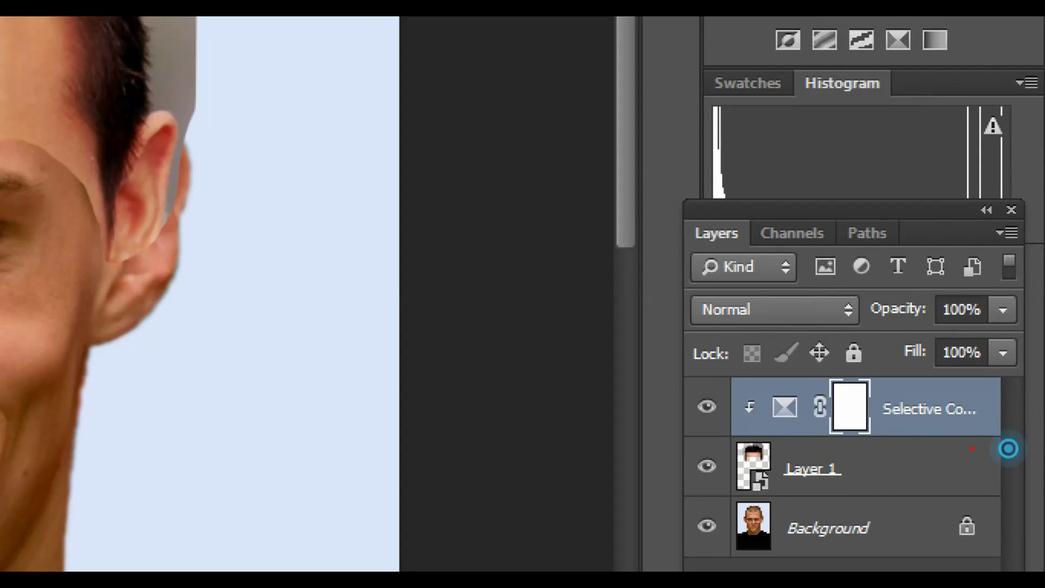
Merge the Selective Color adjustment with Layer 1 into a single layer.
{"action": "left_click", "coordinate": [973, 418]}
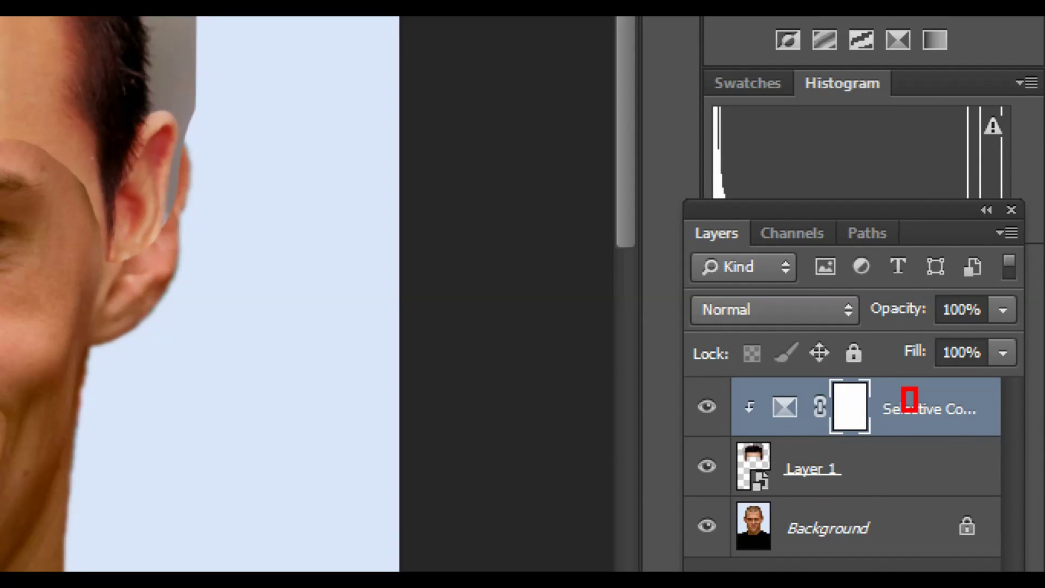
{"action": "left_click", "coordinate": [928, 455]}
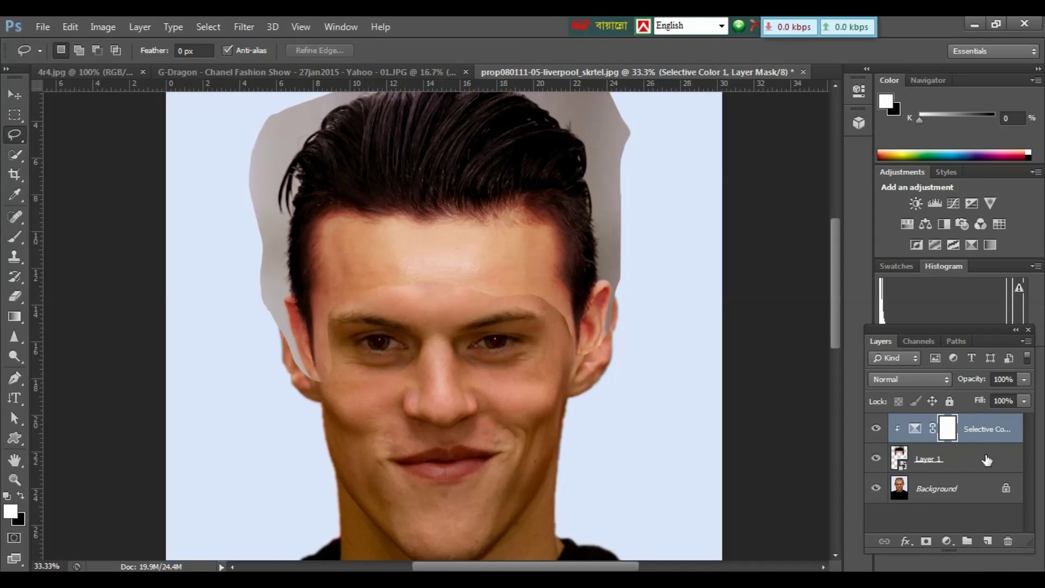
{"action": "left_click", "coordinate": [959, 460]}
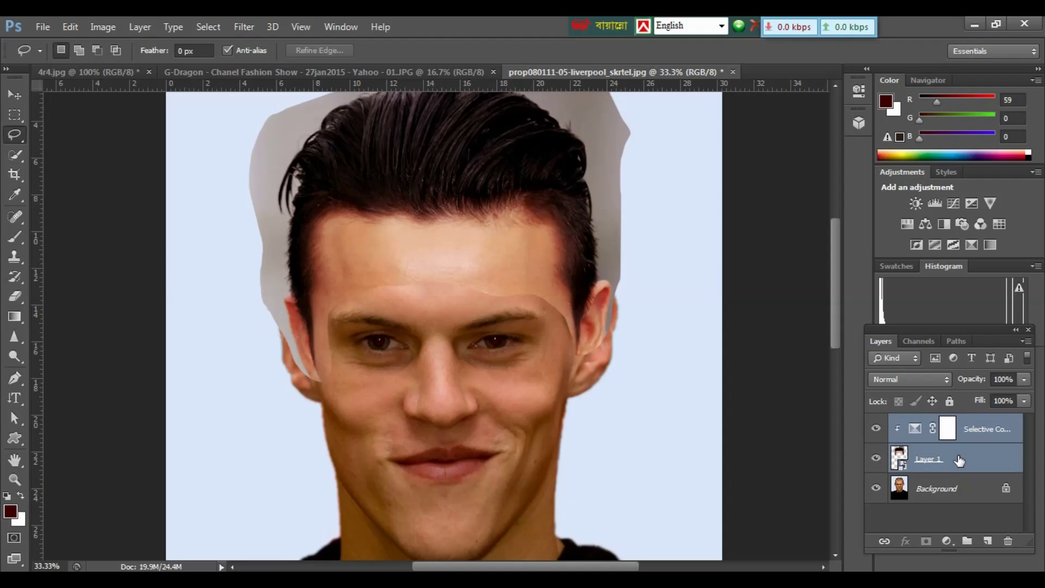
{"action": "key", "text": "ctrl+e"}
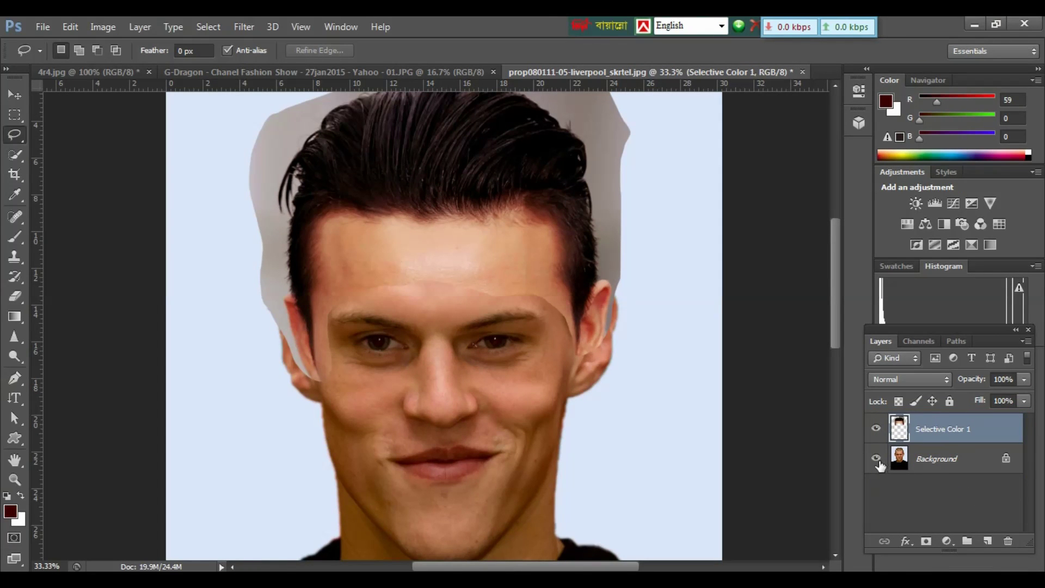
Hide the Background layer and duplicate the Blue channel of the hair cutout.
{"action": "left_click", "coordinate": [876, 460]}
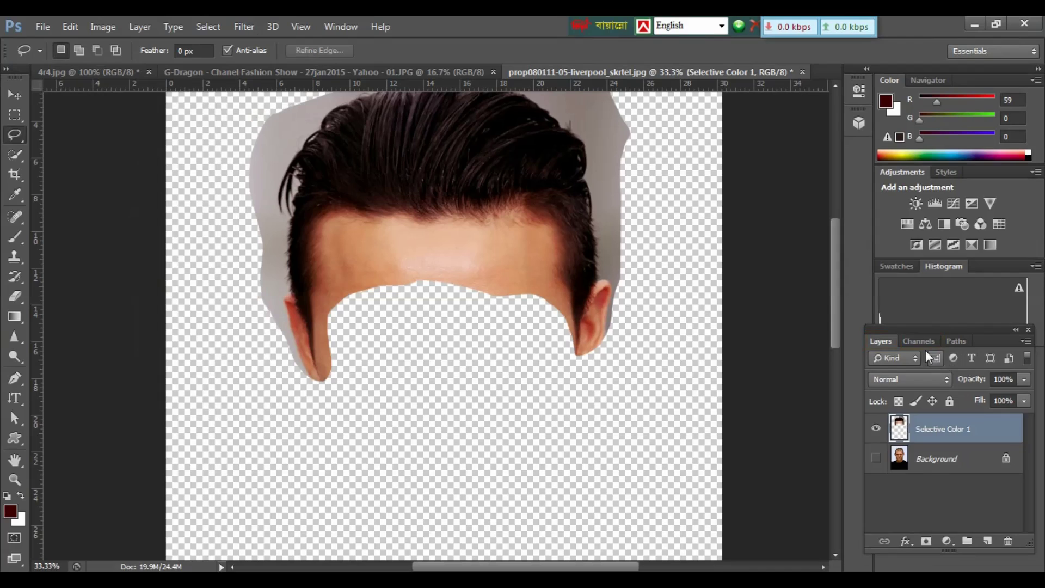
{"action": "left_click", "coordinate": [919, 341]}
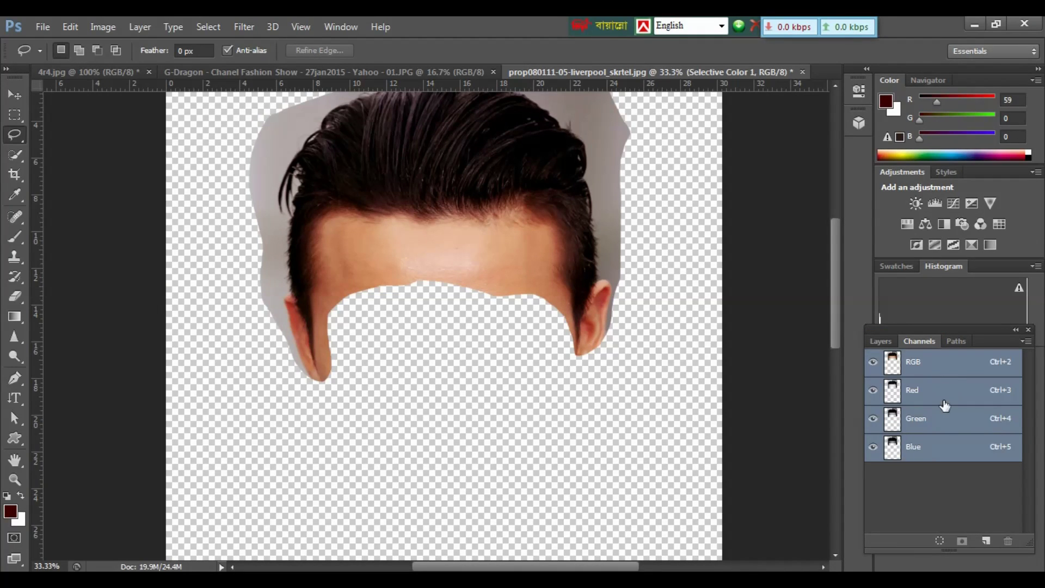
{"action": "left_click", "coordinate": [919, 449]}
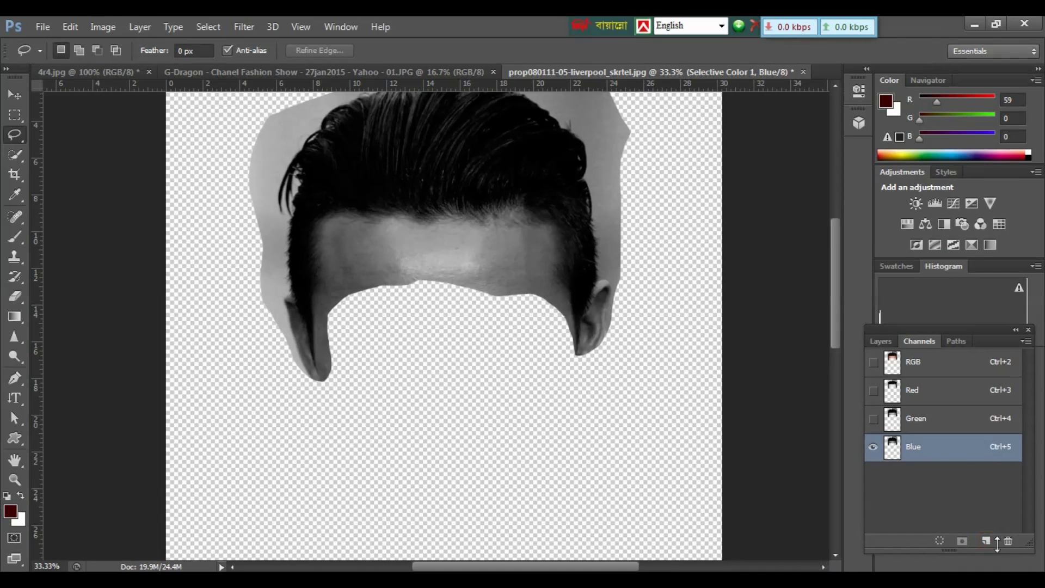
{"action": "left_click_drag", "start_coordinate": [953, 459], "coordinate": [987, 542]}
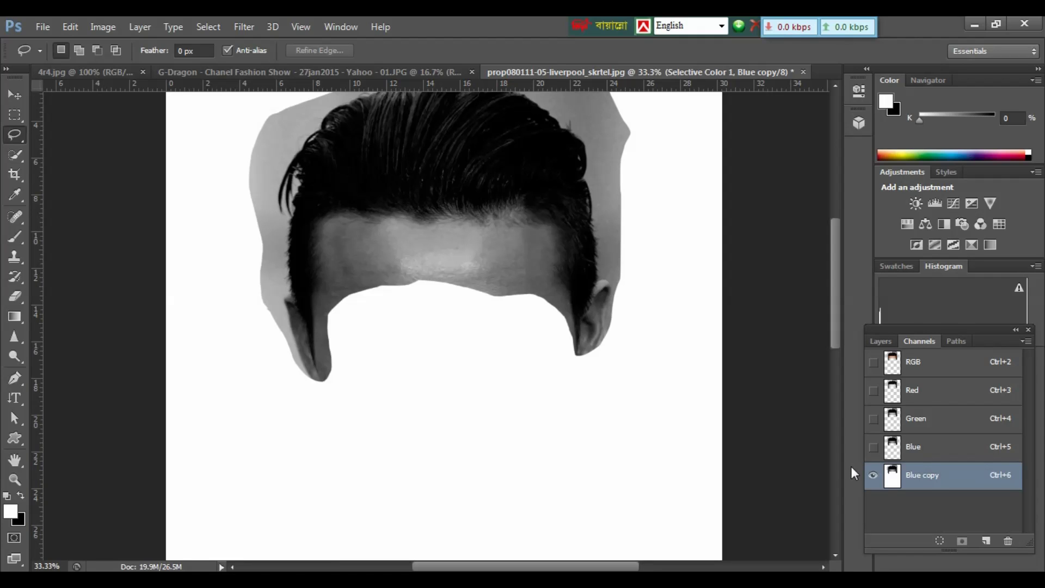
Increase the Blue copy channel's contrast with Levels, using input values of 39, 2.46 and 215.
{"action": "key", "text": "ctrl+l"}
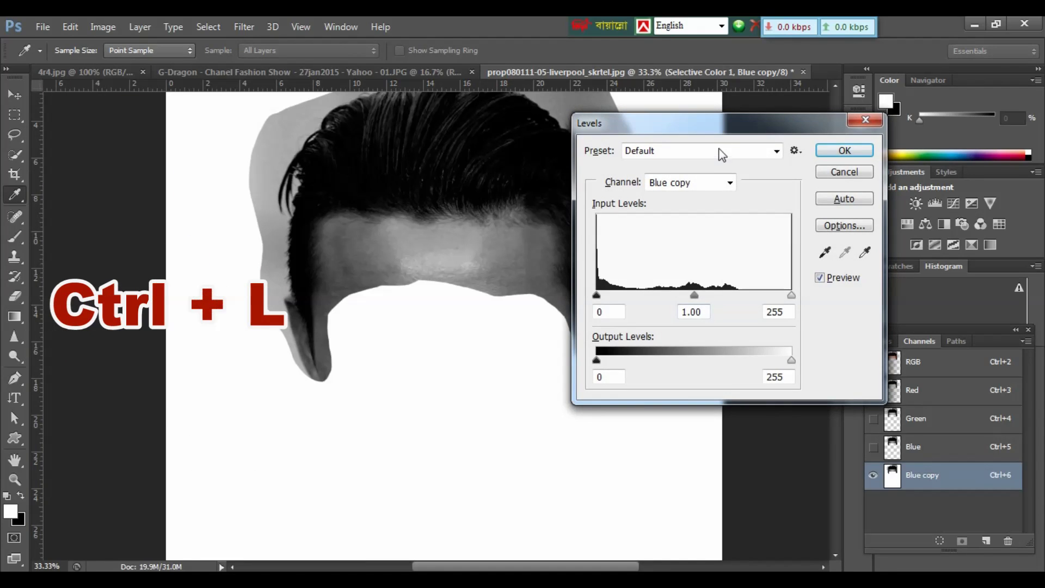
{"action": "left_click_drag", "start_coordinate": [716, 122], "coordinate": [797, 118]}
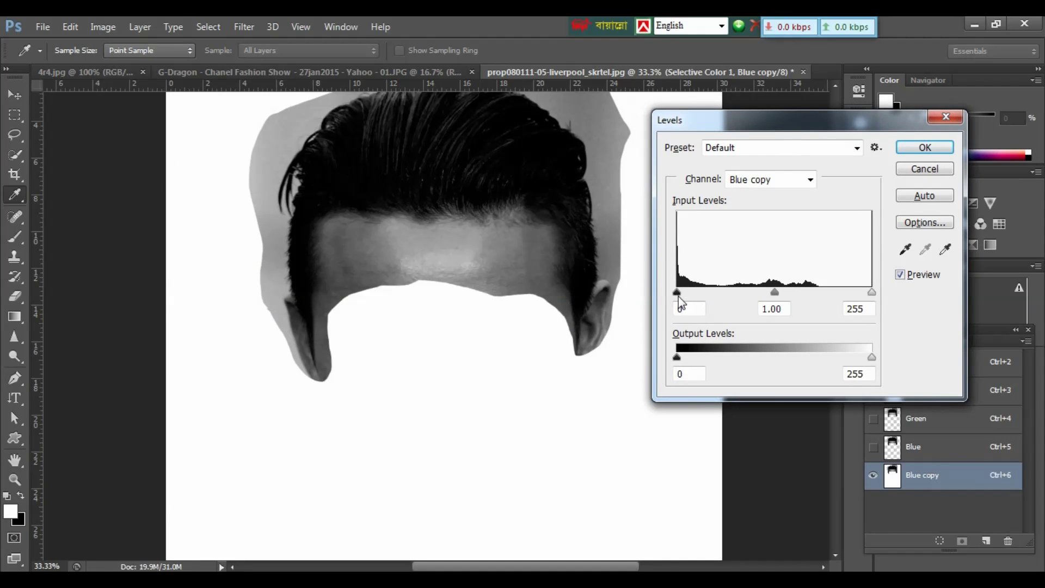
{"action": "left_click_drag", "start_coordinate": [678, 296], "coordinate": [706, 296]}
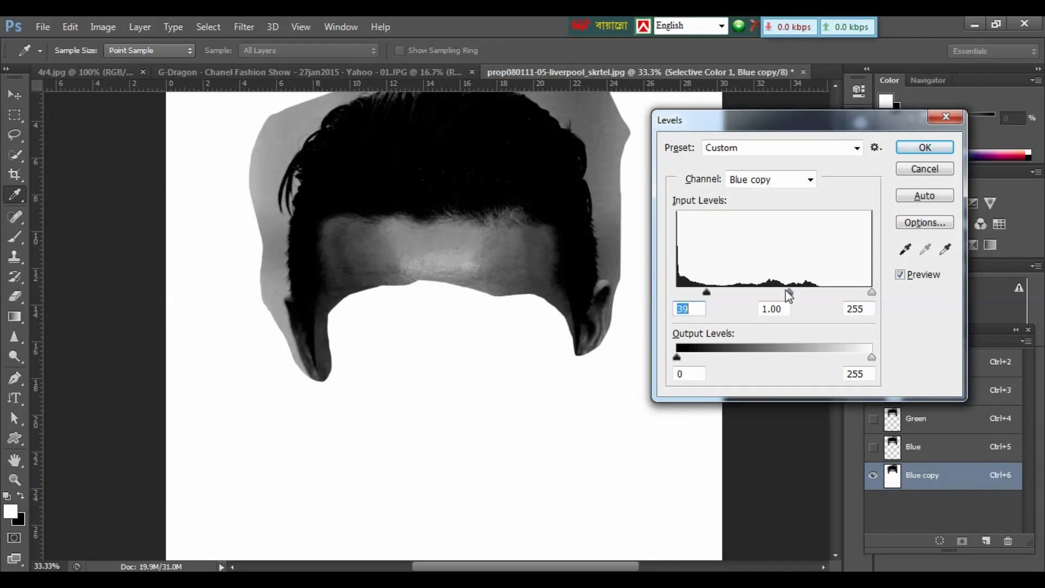
{"action": "left_click_drag", "start_coordinate": [788, 294], "coordinate": [765, 294]}
{"action": "left_click_drag", "start_coordinate": [756, 290], "coordinate": [742, 290]}
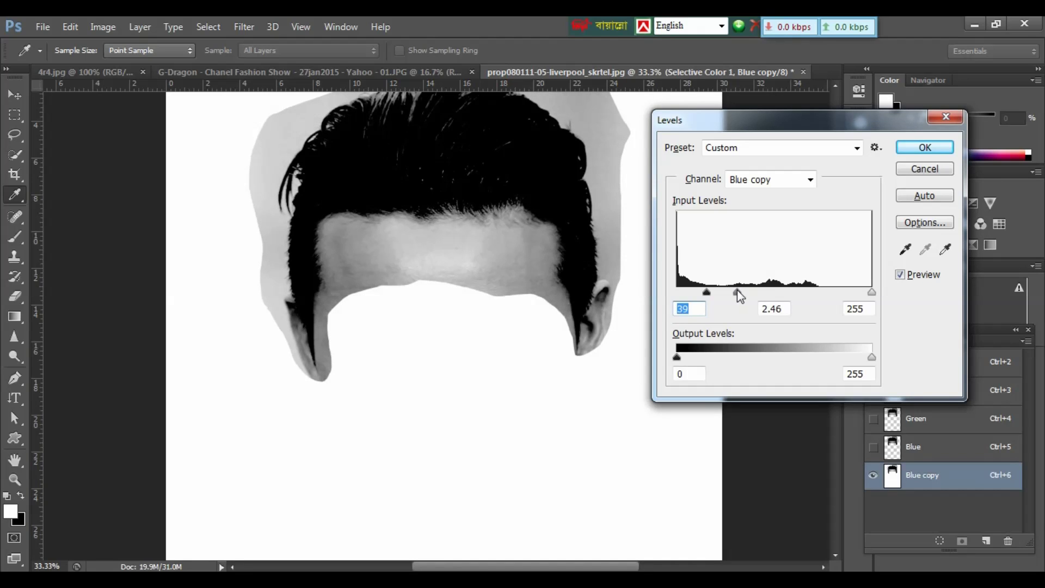
{"action": "left_click", "coordinate": [737, 292]}
{"action": "left_click_drag", "start_coordinate": [872, 292], "coordinate": [841, 292]}
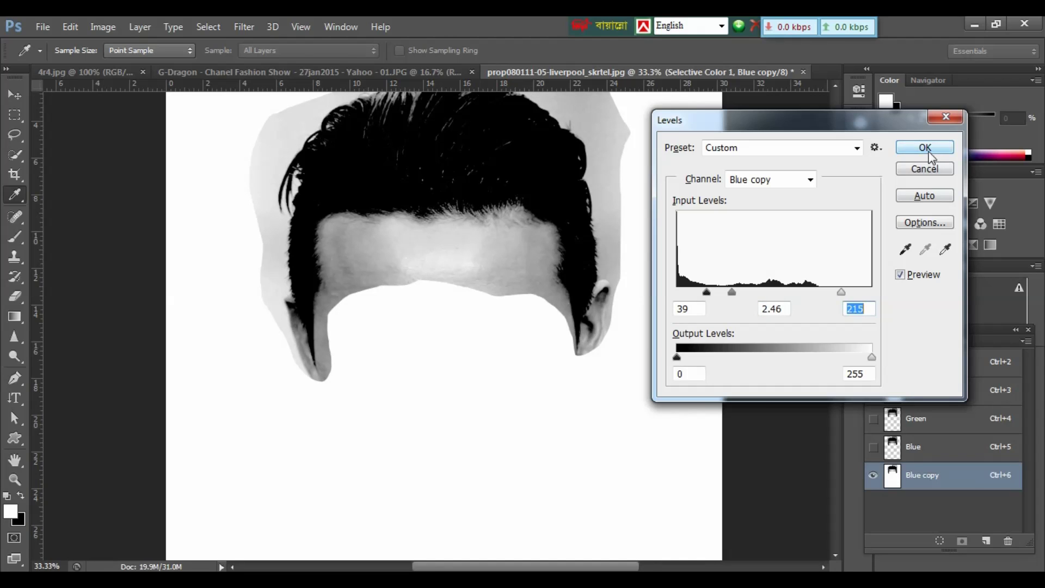
{"action": "left_click", "coordinate": [928, 151]}
{"action": "key", "text": "l"}
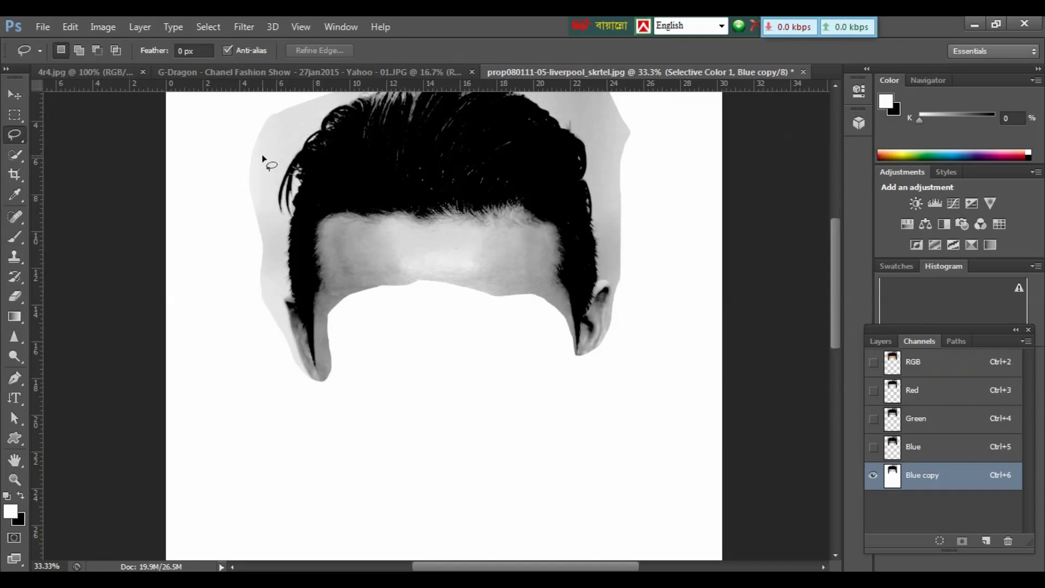
Paint the hair and hairline solid black and the surrounding ears, lower edge and backdrop white in the Blue copy channel, using a size-90 brush.
{"action": "left_click", "coordinate": [15, 237]}
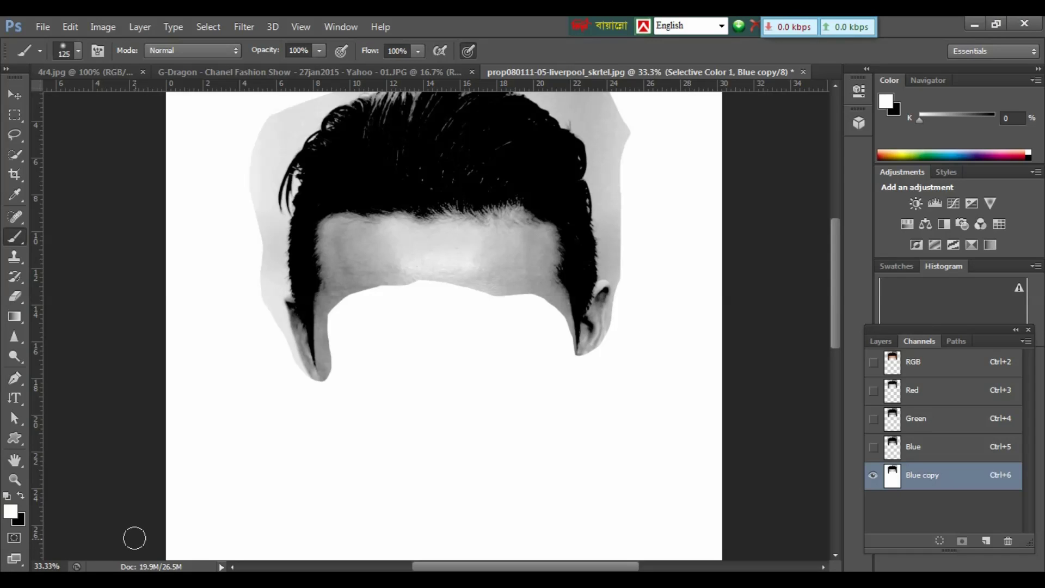
{"action": "key", "text": "x"}
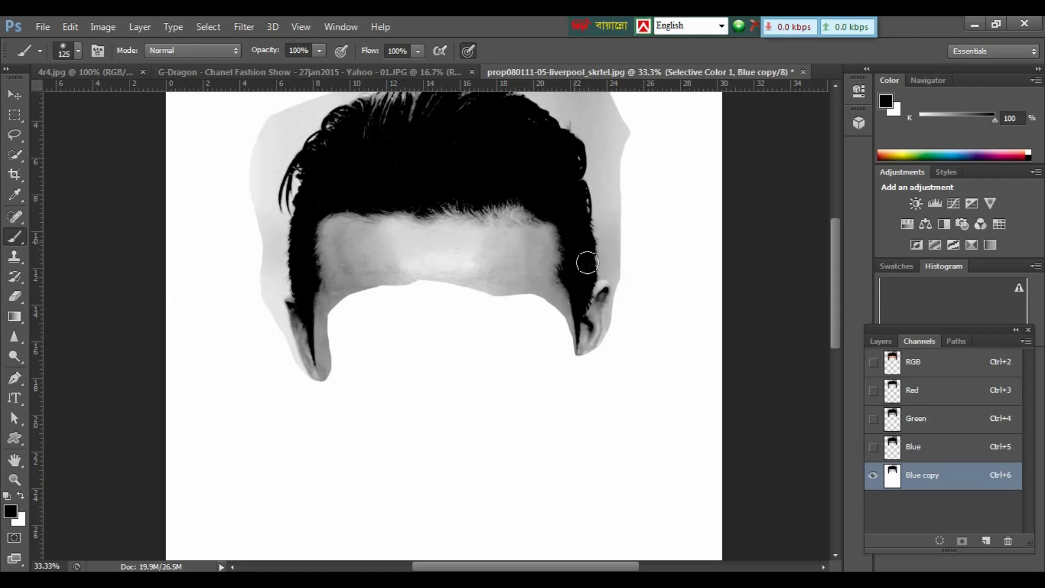
{"action": "key", "text": "bracketleft"}
{"action": "key", "text": "bracketleft"}
{"action": "mouse_move", "coordinate": [538, 217]}
{"action": "left_mouse_down"}
{"action": "mouse_move", "coordinate": [313, 288]}
{"action": "mouse_move", "coordinate": [311, 332]}
{"action": "left_mouse_up"}
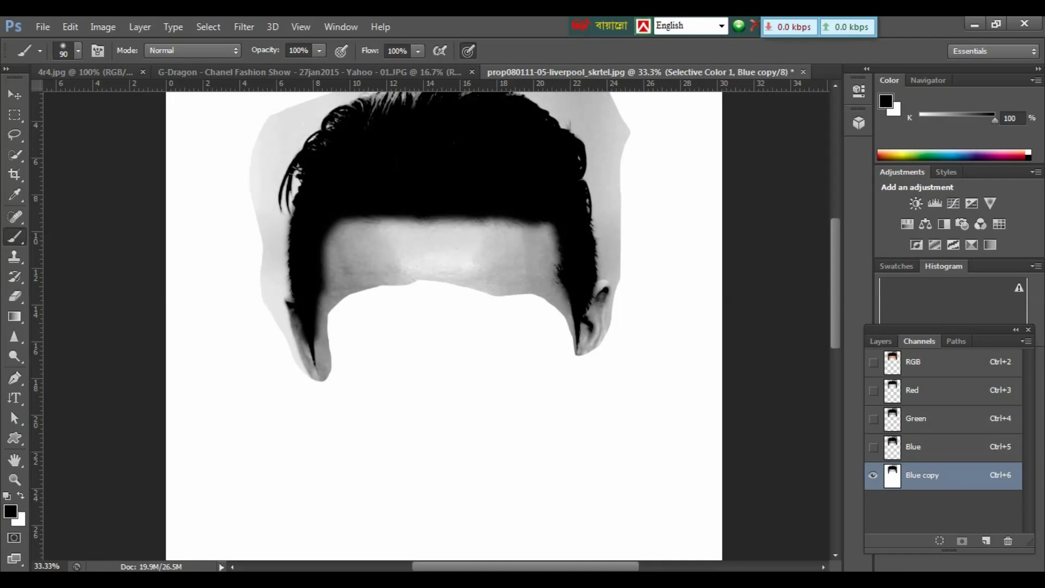
{"action": "key", "text": "x"}
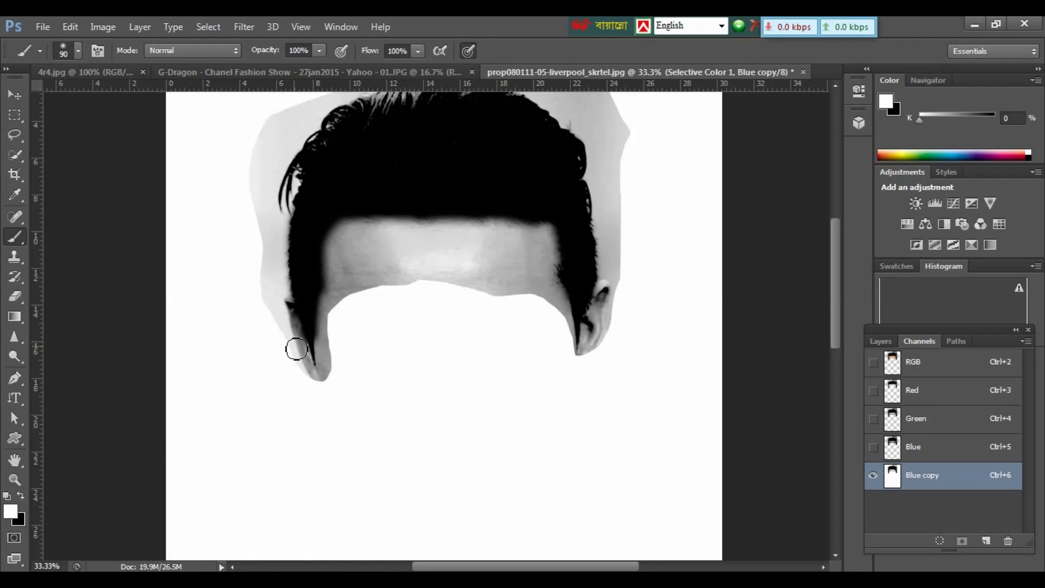
{"action": "mouse_move", "coordinate": [293, 350]}
{"action": "left_mouse_down"}
{"action": "mouse_move", "coordinate": [321, 387]}
{"action": "mouse_move", "coordinate": [340, 312]}
{"action": "mouse_move", "coordinate": [431, 286]}
{"action": "mouse_move", "coordinate": [495, 292]}
{"action": "mouse_move", "coordinate": [532, 311]}
{"action": "mouse_move", "coordinate": [534, 300]}
{"action": "mouse_move", "coordinate": [565, 328]}
{"action": "mouse_move", "coordinate": [568, 366]}
{"action": "mouse_move", "coordinate": [589, 366]}
{"action": "mouse_move", "coordinate": [608, 330]}
{"action": "mouse_move", "coordinate": [608, 291]}
{"action": "mouse_move", "coordinate": [601, 326]}
{"action": "mouse_move", "coordinate": [616, 302]}
{"action": "mouse_move", "coordinate": [622, 170]}
{"action": "mouse_move", "coordinate": [612, 251]}
{"action": "mouse_move", "coordinate": [631, 213]}
{"action": "mouse_move", "coordinate": [571, 139]}
{"action": "left_mouse_up"}
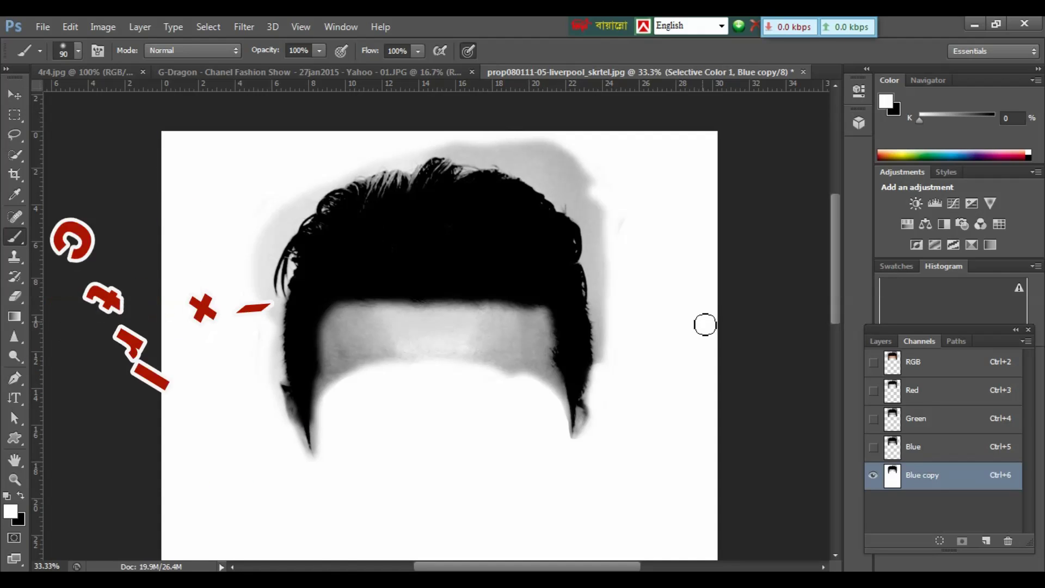
Invert the Blue copy channel and load its white hair area as a selection.
{"action": "key", "text": "ctrl+i"}
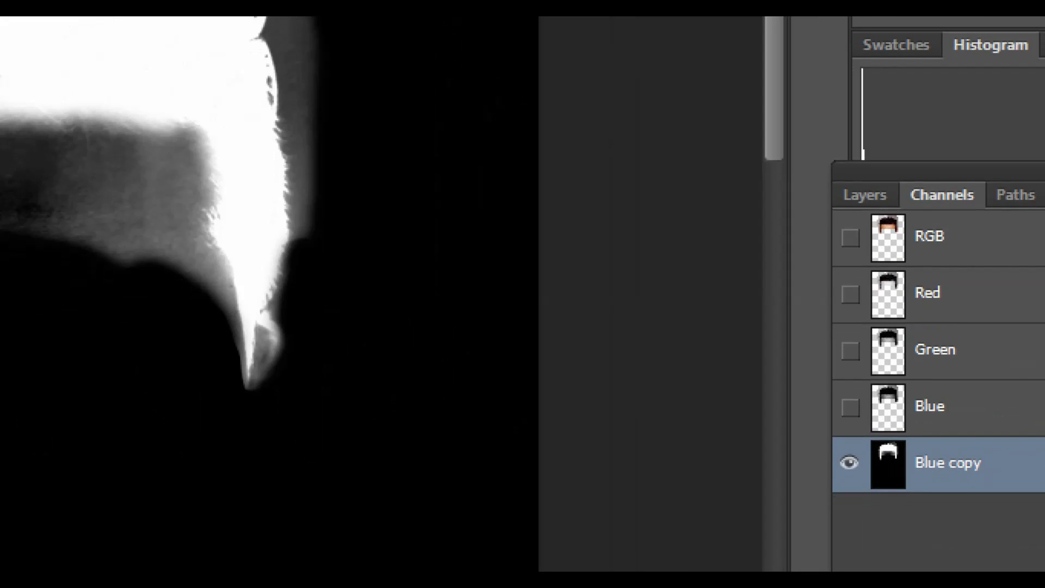
{"action": "left_click", "coordinate": [889, 475], "text": "ctrl"}
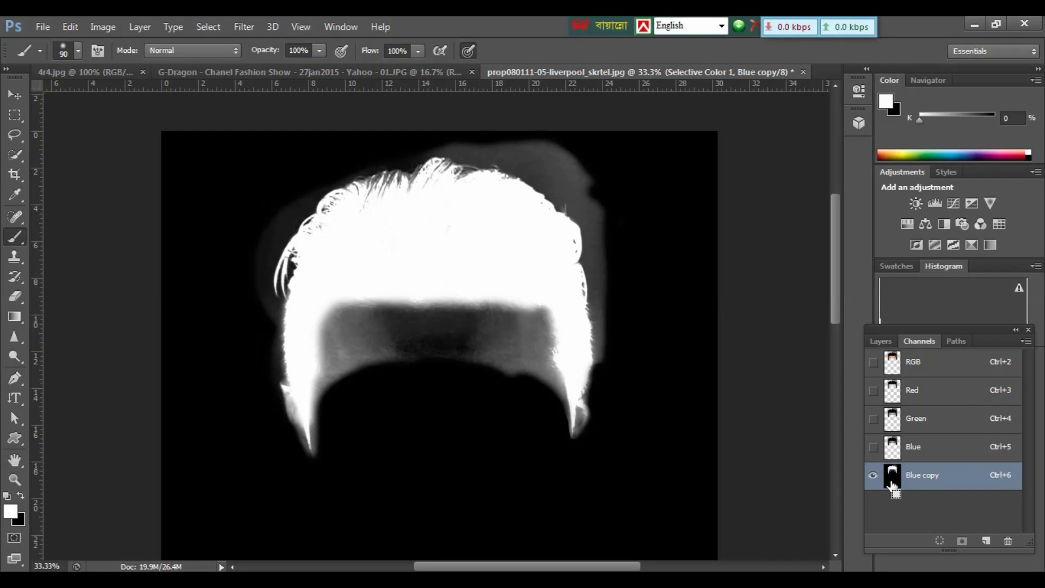
{"action": "key", "text": "ctrl+plus"}
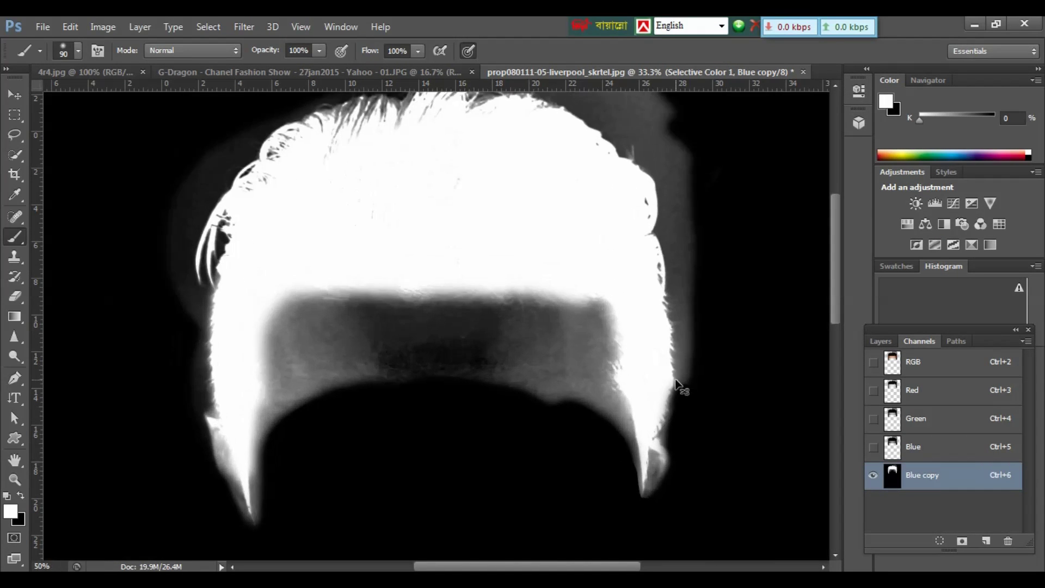
{"action": "key", "text": "ctrl+plus"}
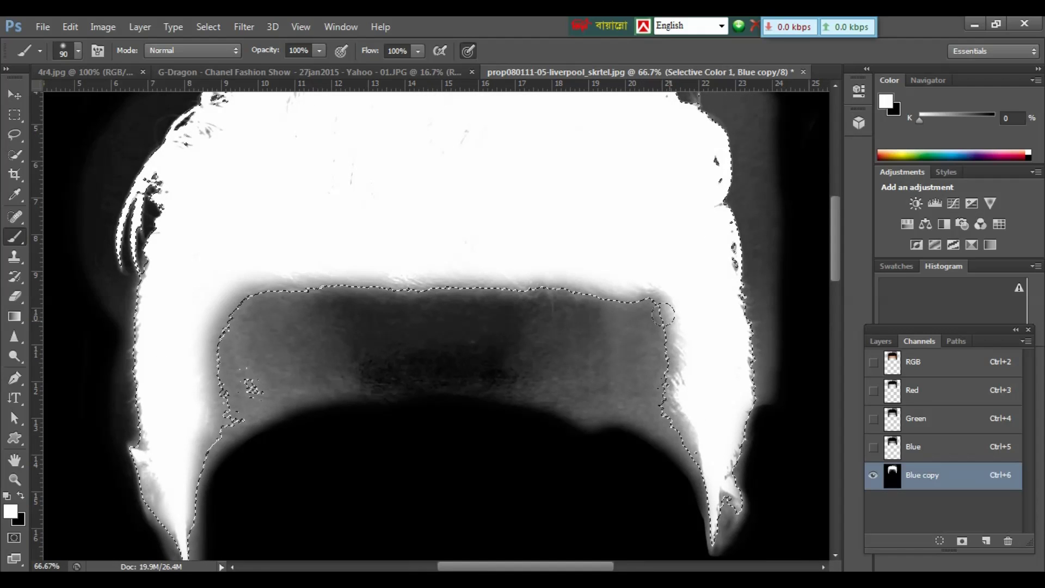
{"action": "key", "text": "ctrl+d"}
{"action": "key", "text": "ctrl+minus"}
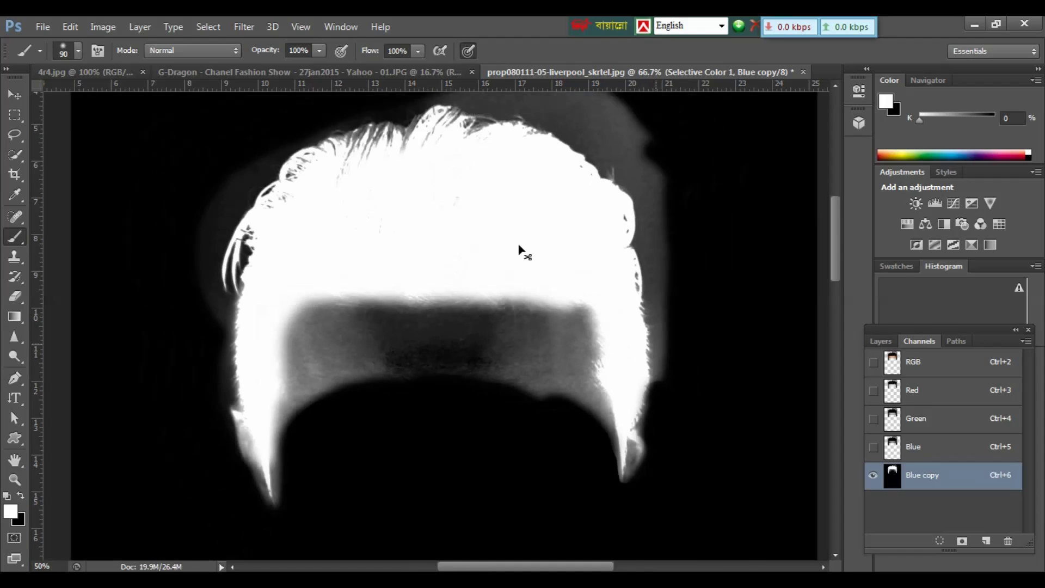
{"action": "key", "text": "ctrl+minus"}
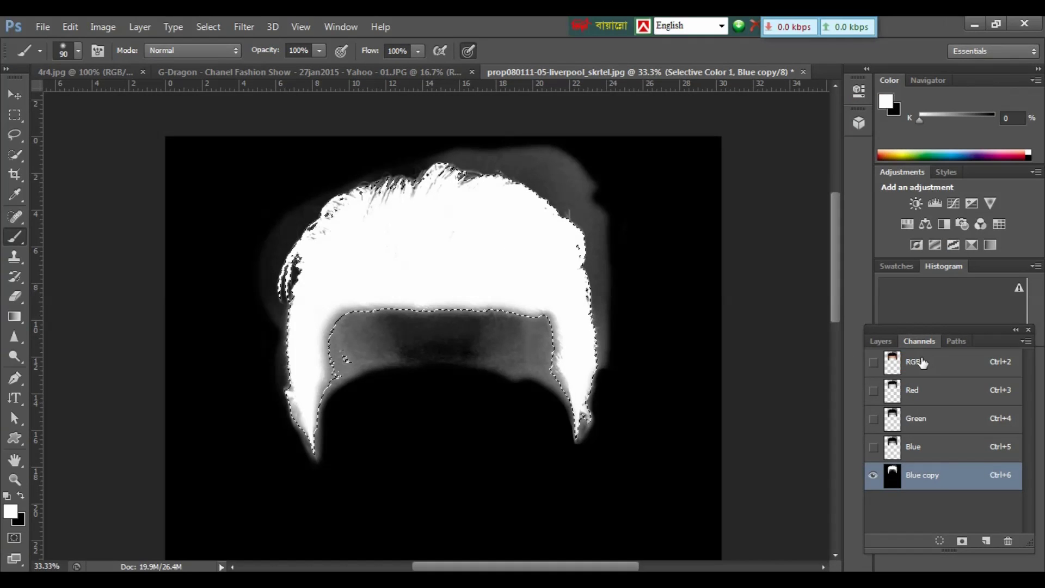
Restore the RGB composite view and make the Background layer visible beneath the selected hair.
{"action": "left_click", "coordinate": [876, 353]}
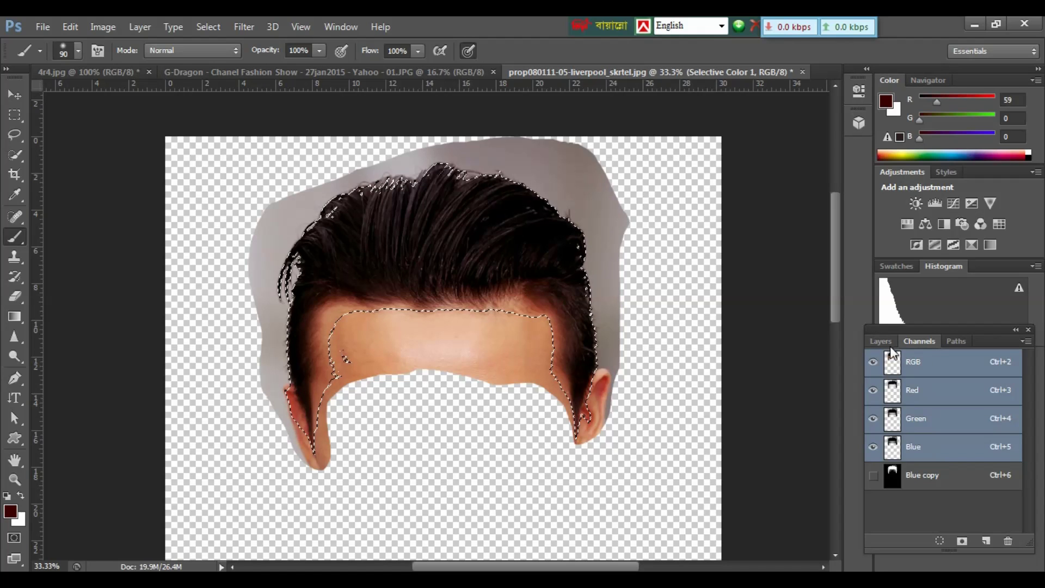
{"action": "left_click", "coordinate": [882, 341]}
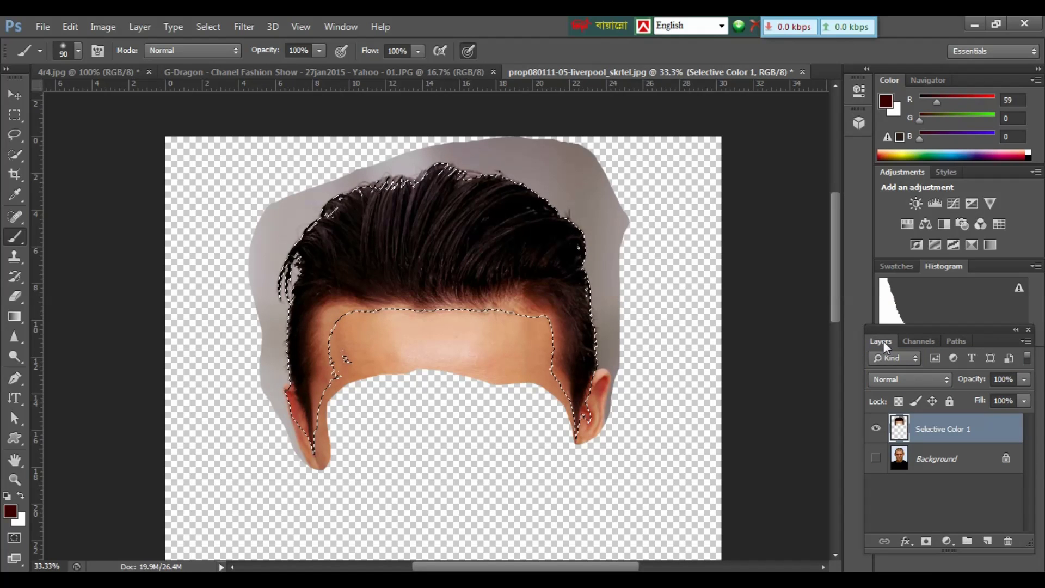
{"action": "key", "text": "ctrl+d"}
{"action": "key", "text": "ctrl+minus"}
{"action": "key", "text": "ctrl+minus"}
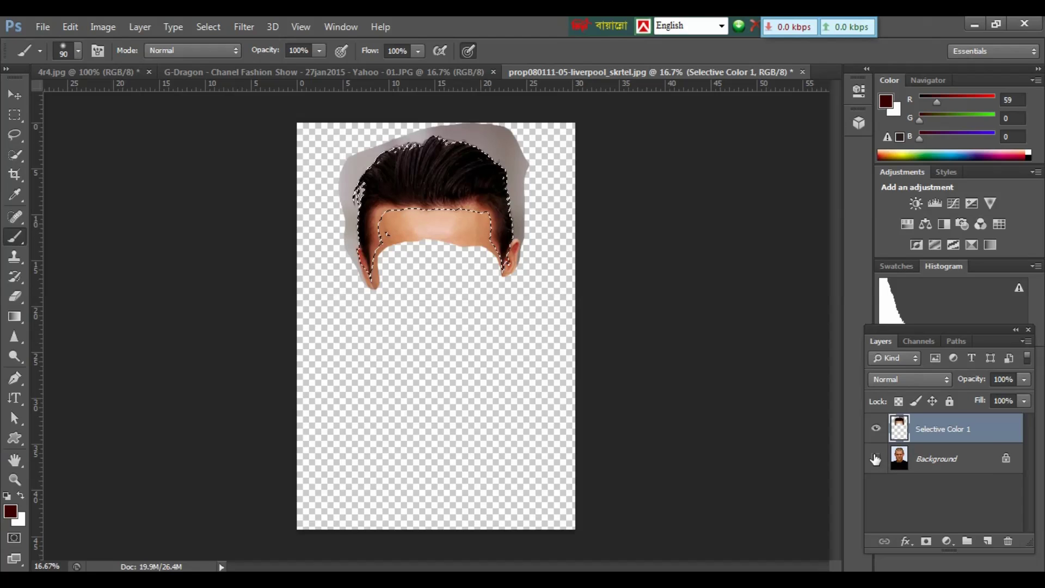
{"action": "left_click", "coordinate": [875, 459]}
{"action": "key", "text": "ctrl+plus"}
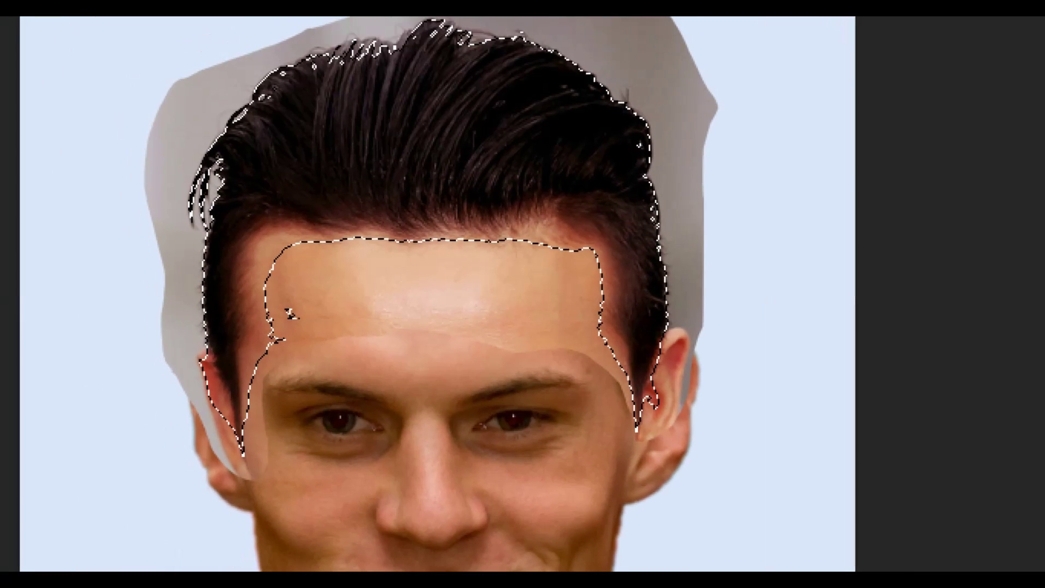
{"action": "left_click", "coordinate": [309, 213]}
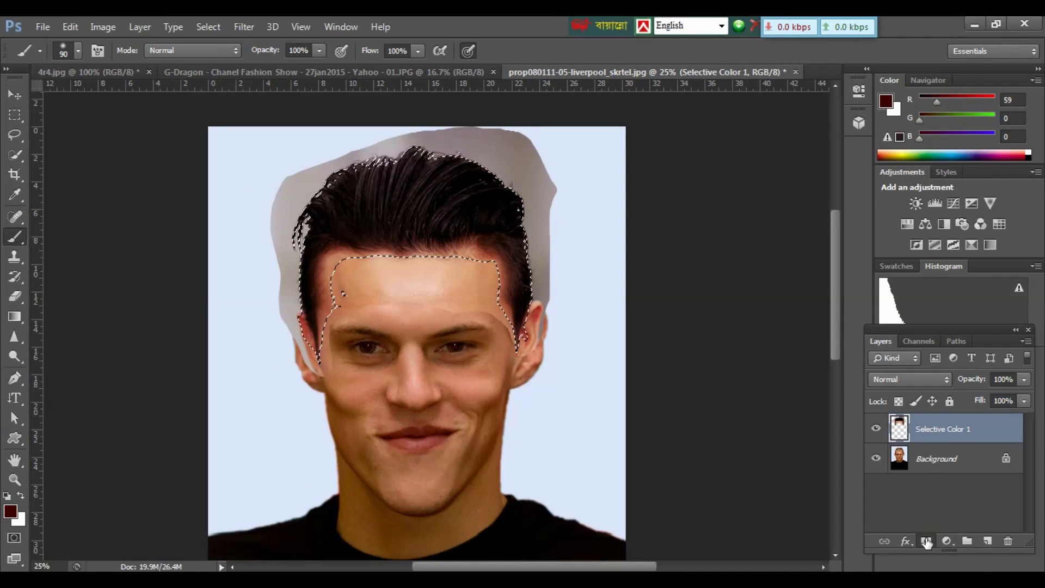
Mask the Selective Color 1 layer with the hair selection and compare the portrait with and without the masked hair.
{"action": "left_click", "coordinate": [925, 542]}
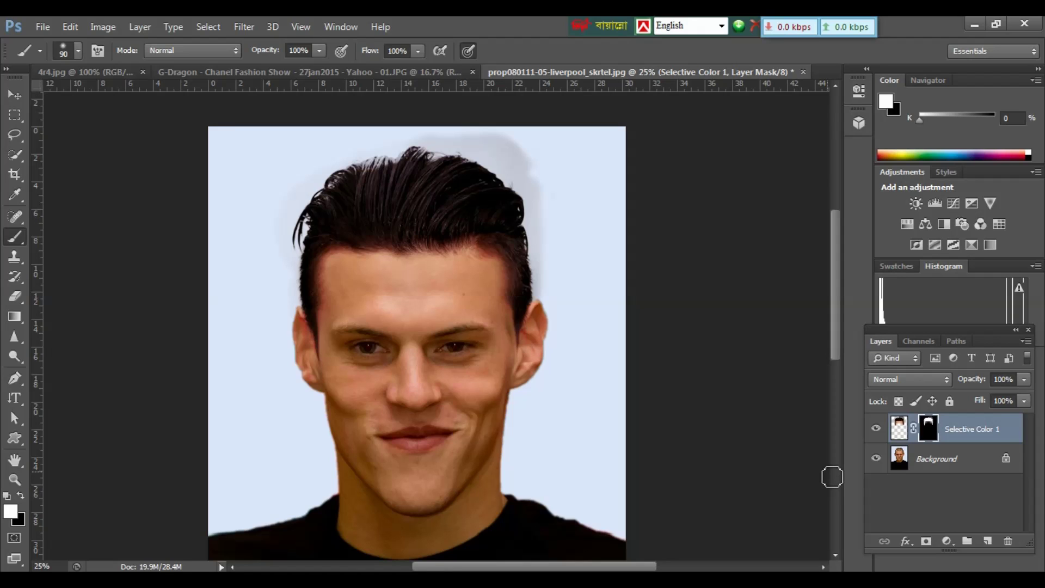
{"action": "key", "text": "ctrl+plus"}
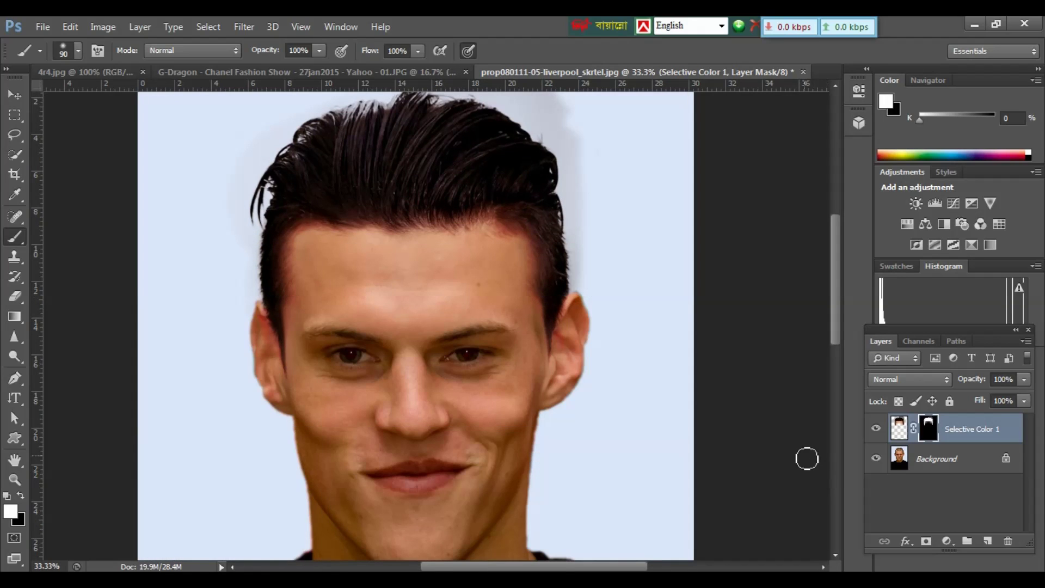
{"action": "left_click", "coordinate": [872, 431]}
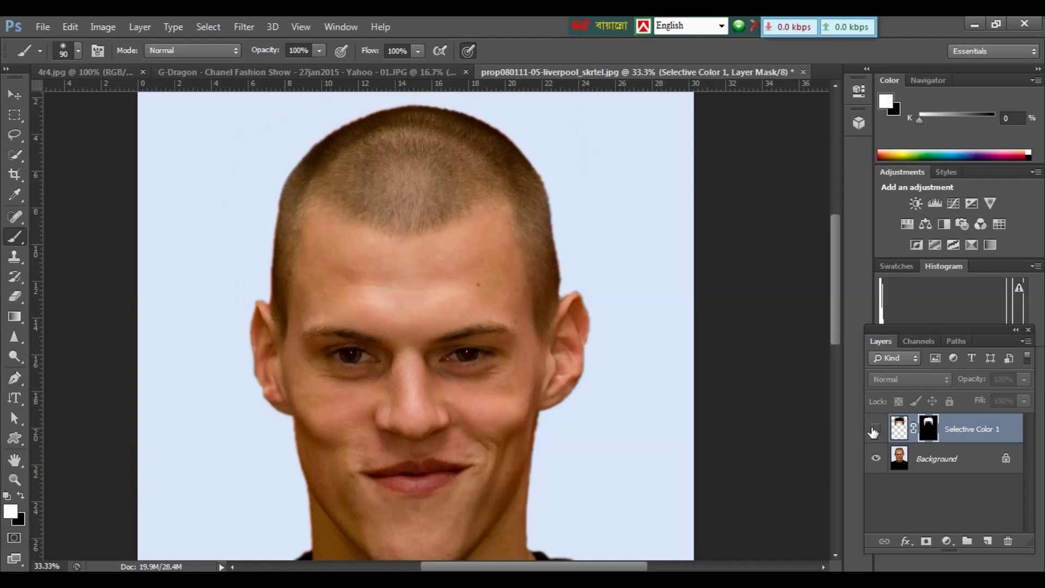
{"action": "left_click", "coordinate": [873, 432]}
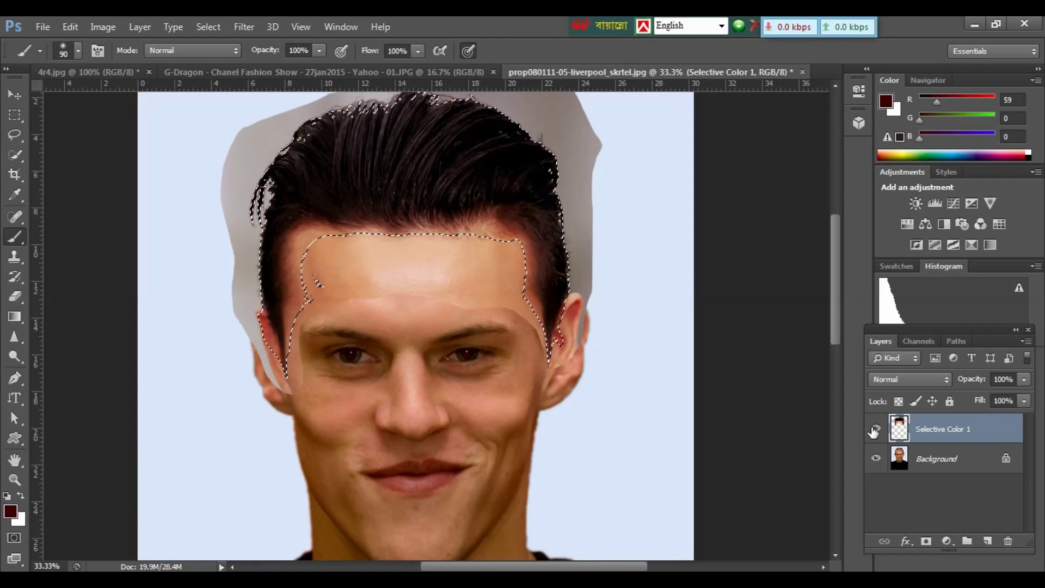
{"action": "key", "text": "ctrl+backslash"}
{"action": "key", "text": "d"}
{"action": "left_click", "coordinate": [872, 432]}
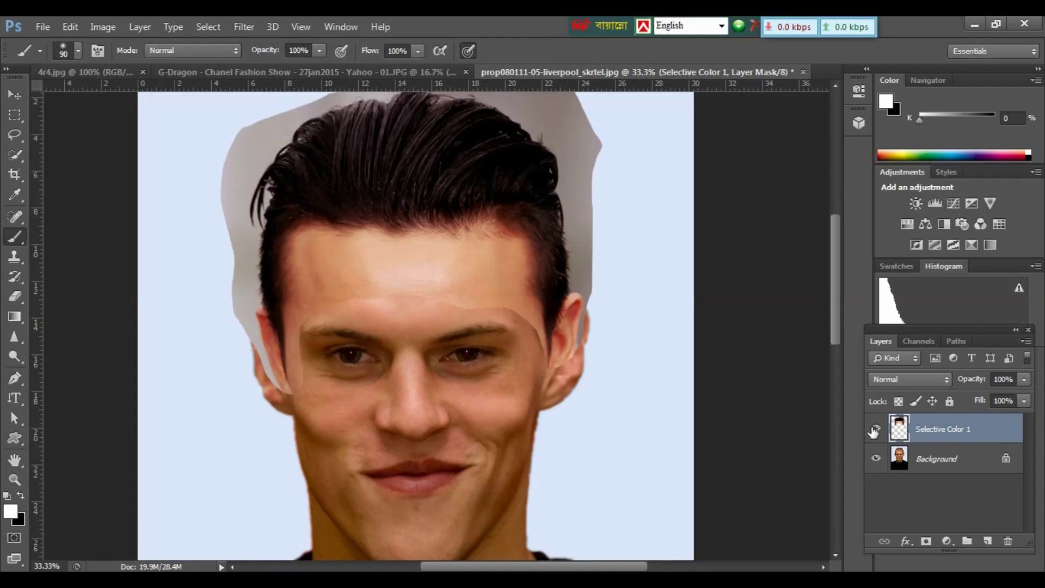
{"action": "left_click", "coordinate": [872, 431]}
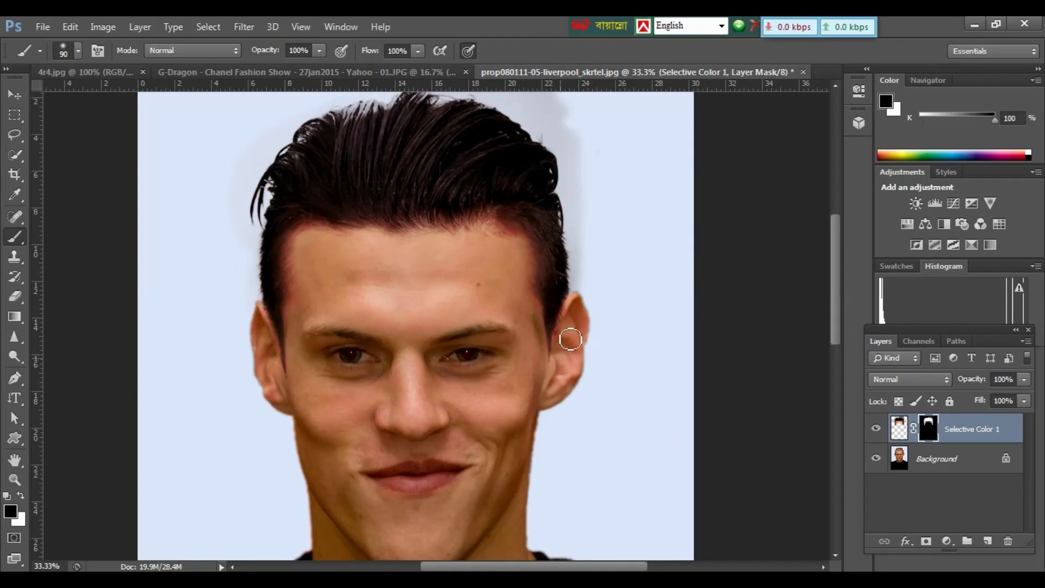
Paint black on the Selective Color 1 layer mask to hide the grey halo along the right side of the hair.
{"action": "key", "text": "x"}
{"action": "mouse_move", "coordinate": [584, 236]}
{"action": "left_mouse_down"}
{"action": "mouse_move", "coordinate": [563, 103]}
{"action": "mouse_move", "coordinate": [542, 103]}
{"action": "mouse_move", "coordinate": [567, 141]}
{"action": "mouse_move", "coordinate": [555, 121]}
{"action": "left_mouse_up"}
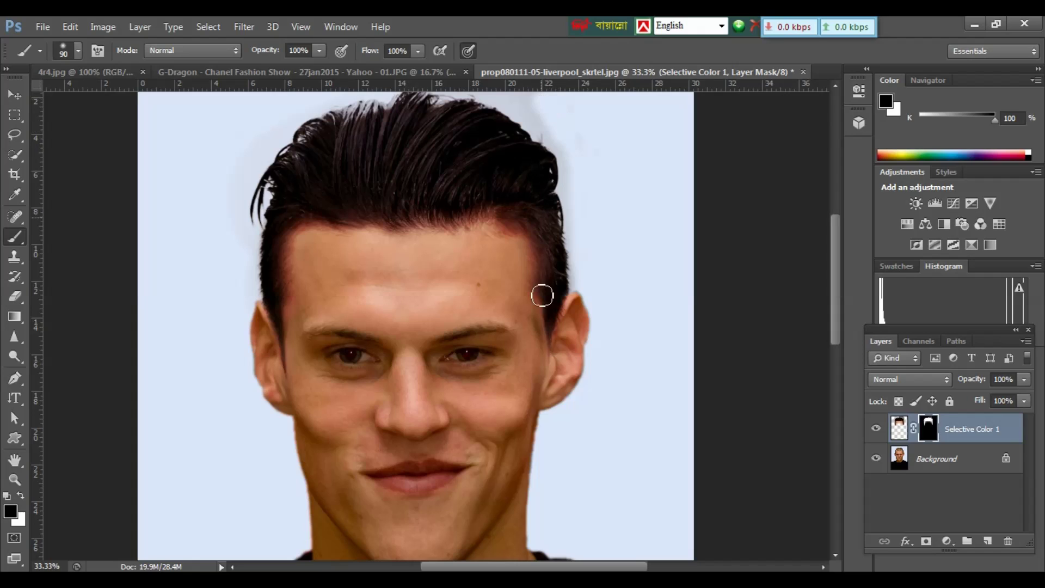
{"action": "key", "text": "x"}
{"action": "key", "text": "ctrl+minus"}
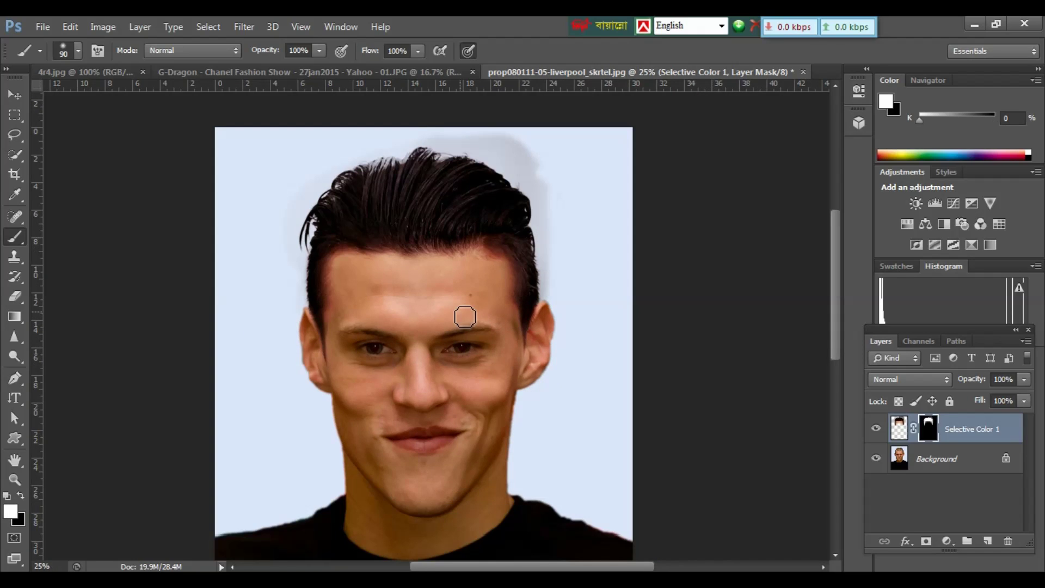